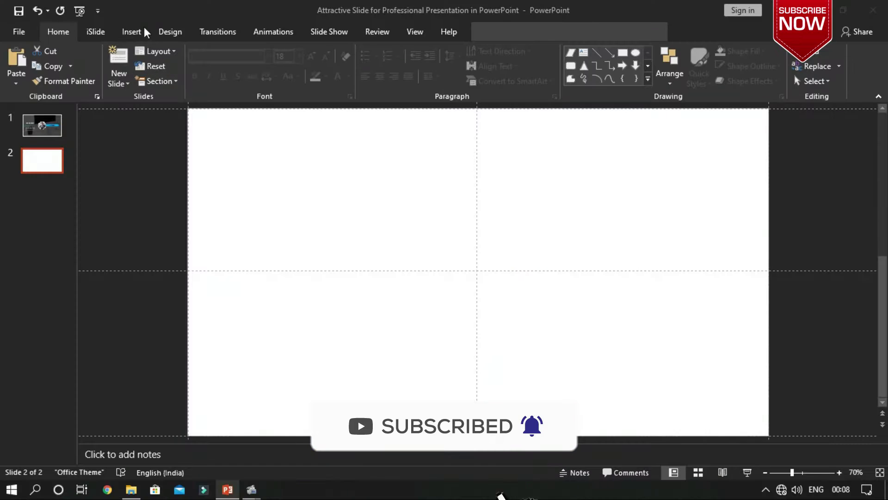
# Insert photo 4 of the white desk and crop it to a 16:9 aspect ratio
pyautogui.click(80, 61)
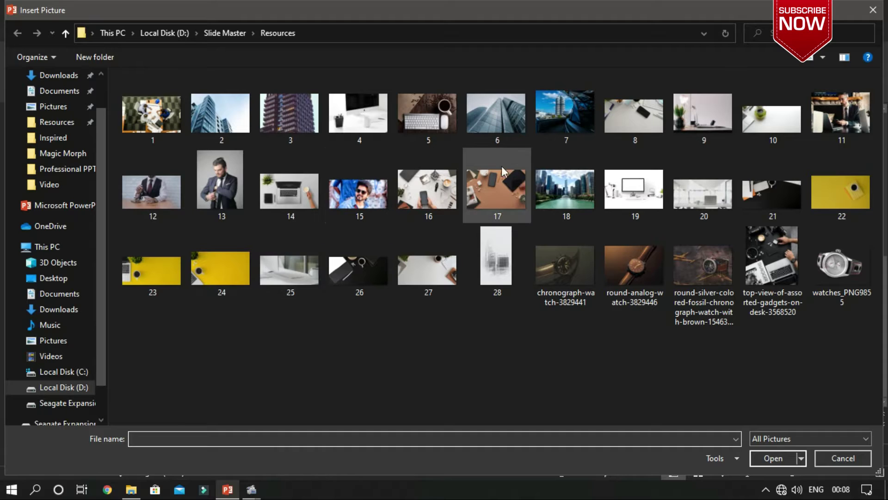
pyautogui.click(352, 120)
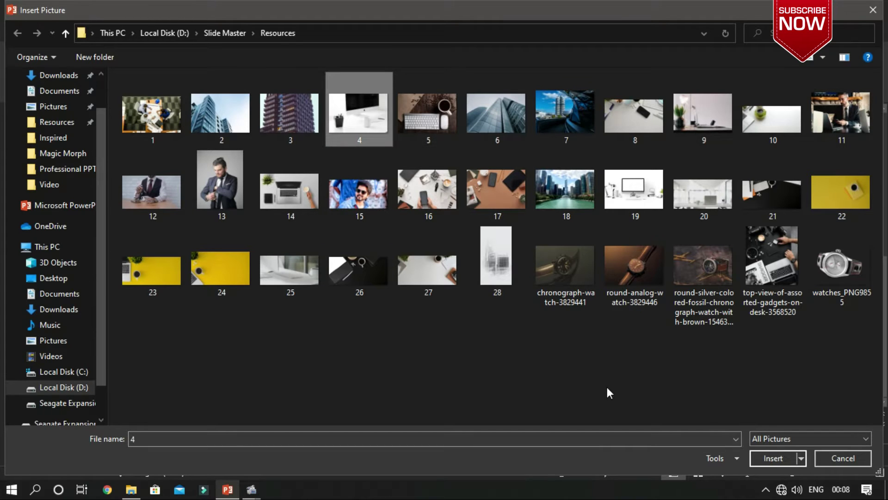
pyautogui.click(773, 457)
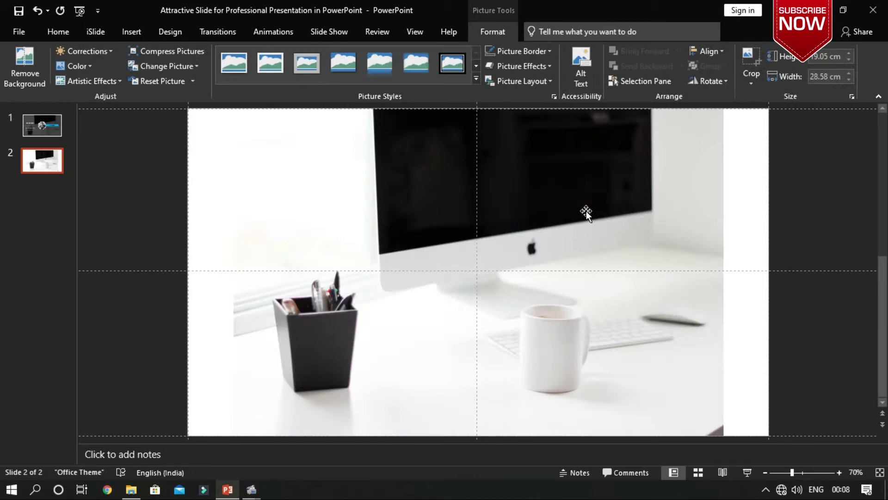
pyautogui.click(748, 84)
pyautogui.moveTo(781, 129)
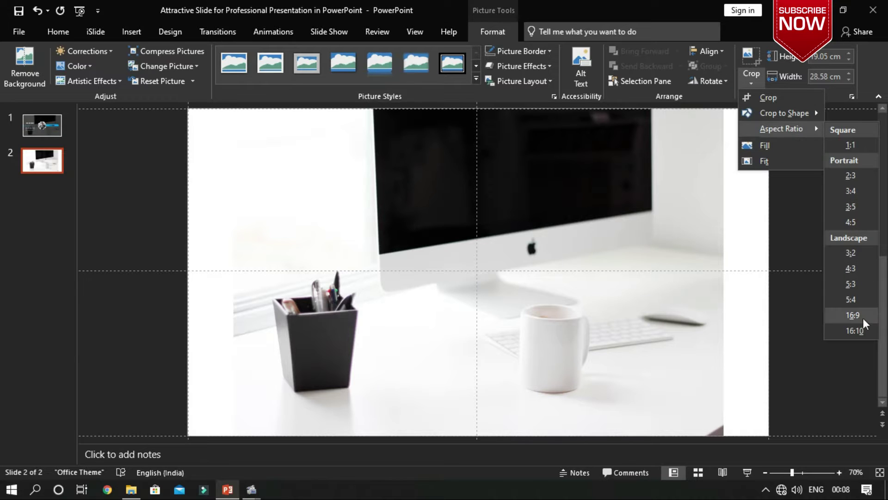
pyautogui.click(852, 315)
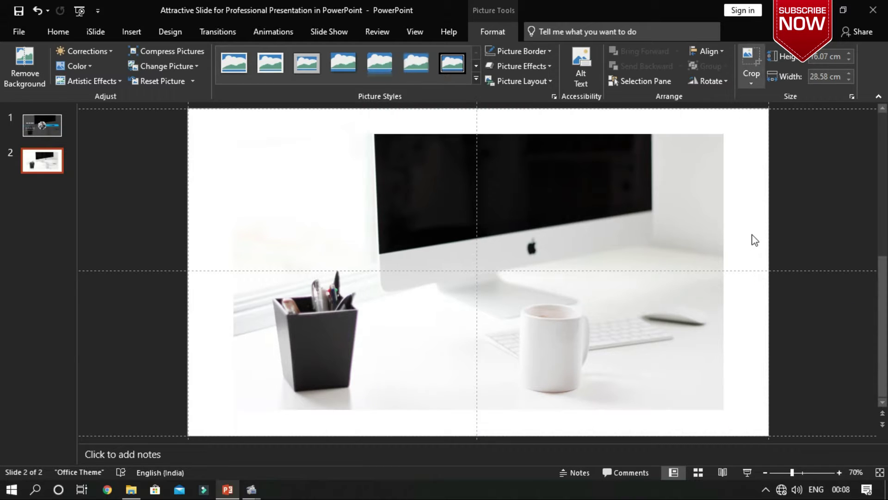
pyautogui.click(382, 212)
# Move and resize the desk photo so it fills the entire slide
pyautogui.click(434, 207)
pyautogui.moveTo(433, 206); pyautogui.dragTo(414, 196)
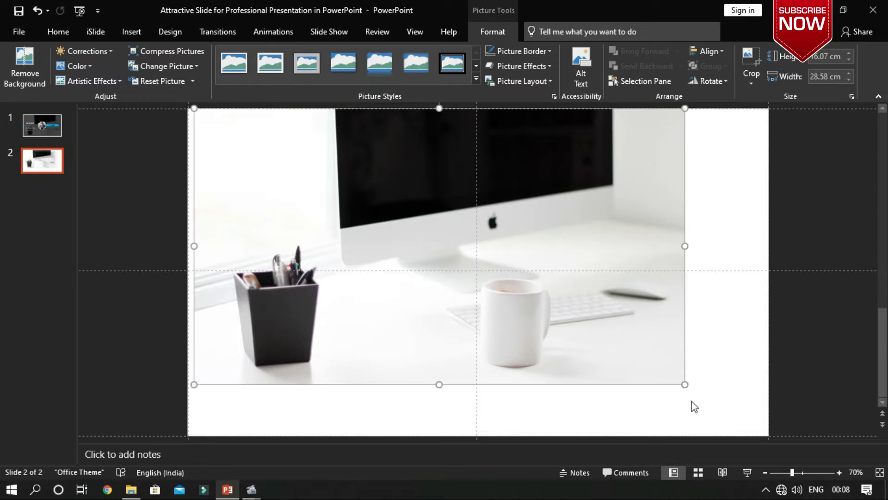
pyautogui.moveTo(686, 384)
pyautogui.mouseDown()
pyautogui.moveTo(766, 435)
pyautogui.moveTo(745, 429)
pyautogui.moveTo(771, 434)
pyautogui.mouseUp()
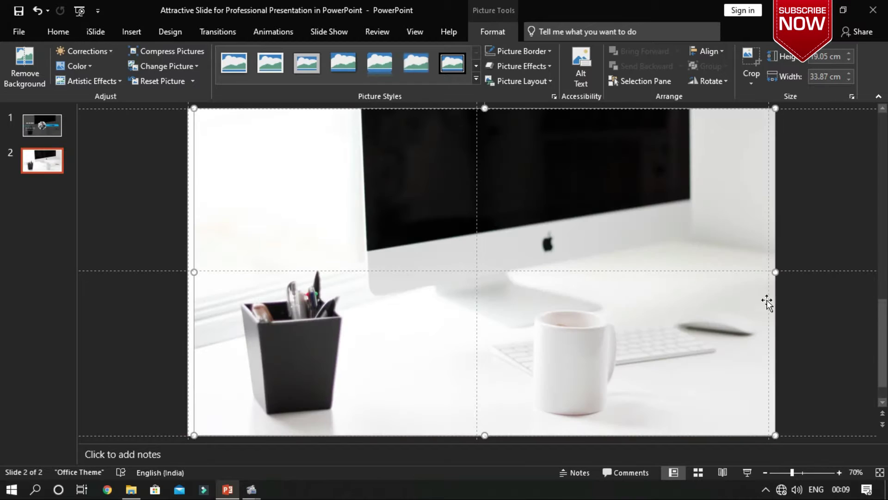
pyautogui.moveTo(769, 270); pyautogui.dragTo(763, 273)
pyautogui.moveTo(482, 436)
pyautogui.mouseDown()
pyautogui.moveTo(482, 427)
pyautogui.moveTo(479, 435)
pyautogui.mouseUp()
# Apply the Blur artistic effect to the desk photo
pyautogui.click(792, 371)
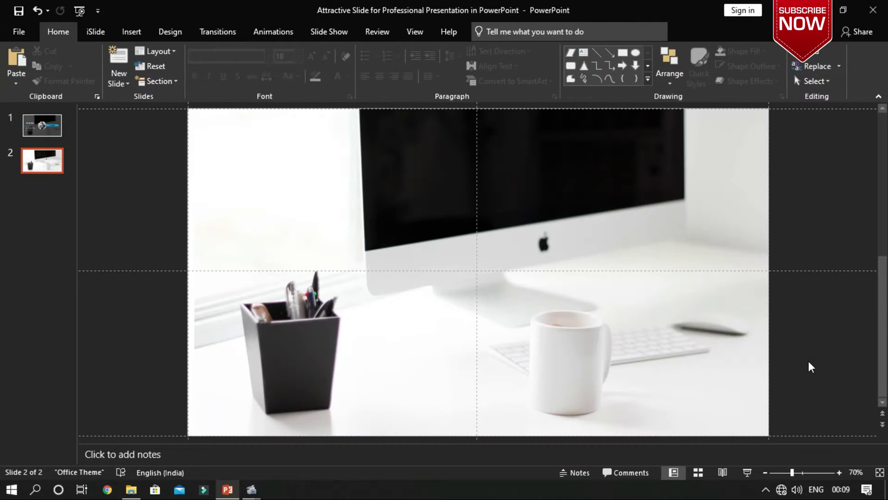
pyautogui.click(540, 232)
pyautogui.rightClick(539, 232)
pyautogui.press('Escape')
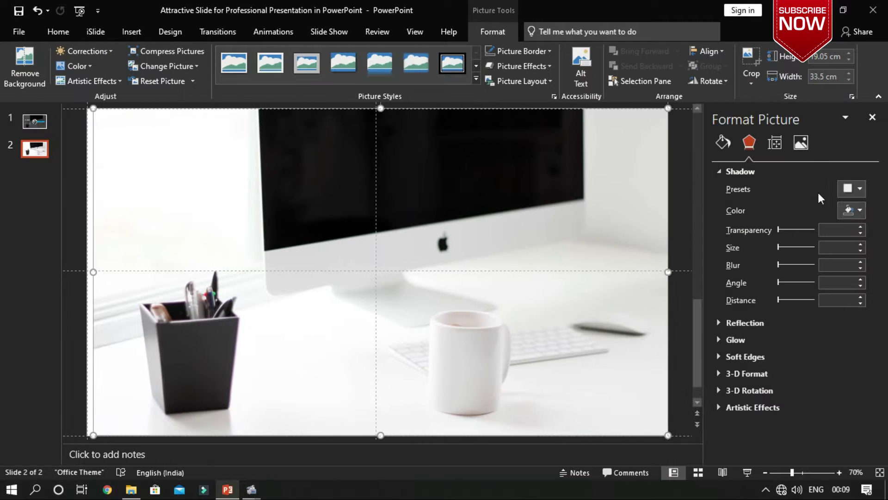
pyautogui.click(798, 147)
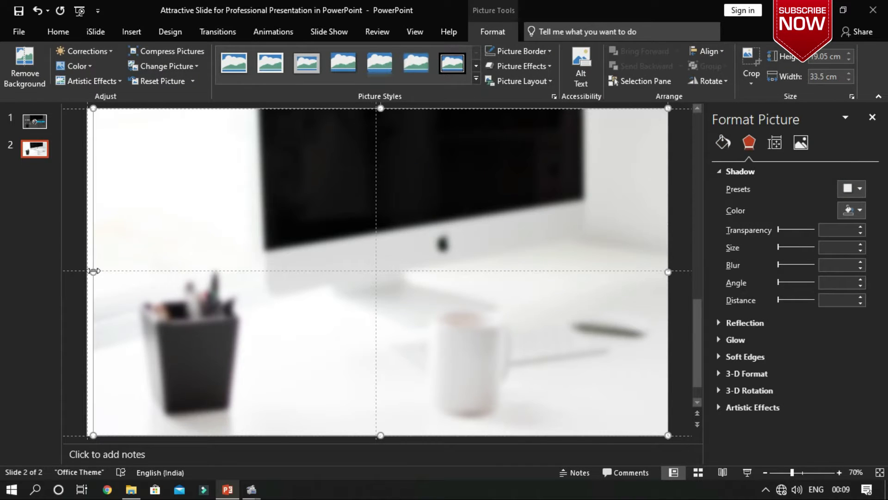
# Stretch the blurred photo's left edge out to the slide edge
pyautogui.moveTo(94, 271); pyautogui.dragTo(87, 272)
pyautogui.click(682, 225)
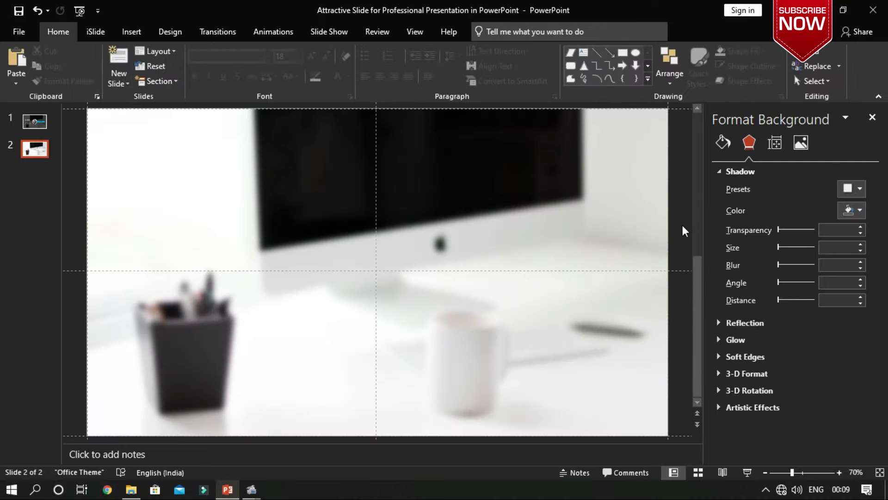
pyautogui.click(131, 32)
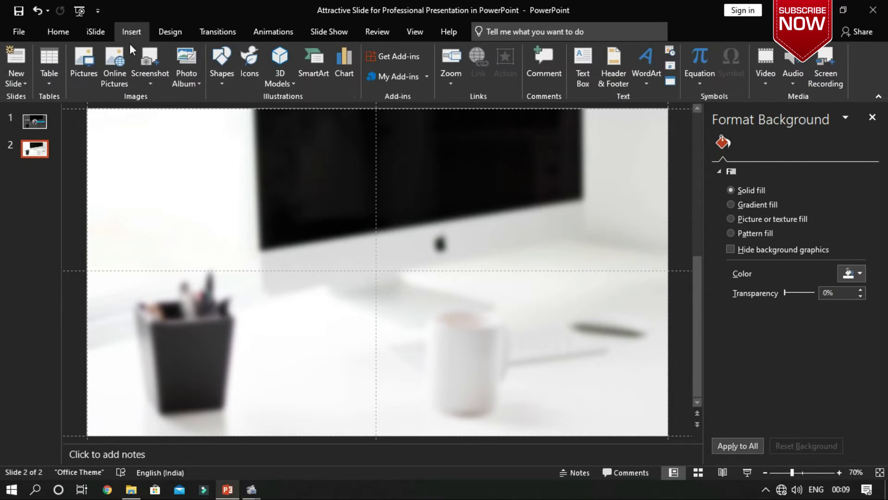
# Draw a rectangle covering the entire slide
pyautogui.click(222, 77)
pyautogui.click(273, 111)
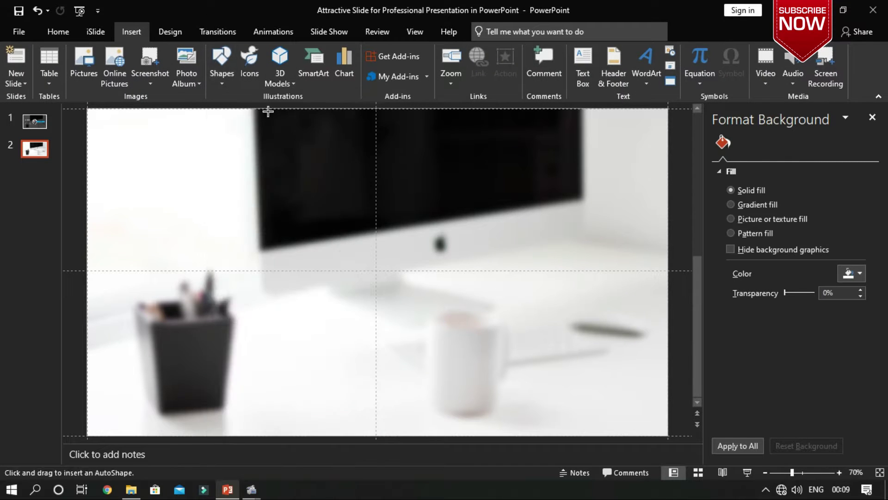
pyautogui.moveTo(240, 176); pyautogui.dragTo(343, 267)
pyautogui.moveTo(240, 176)
pyautogui.mouseDown()
pyautogui.moveTo(131, 137)
pyautogui.moveTo(87, 109)
pyautogui.mouseUp()
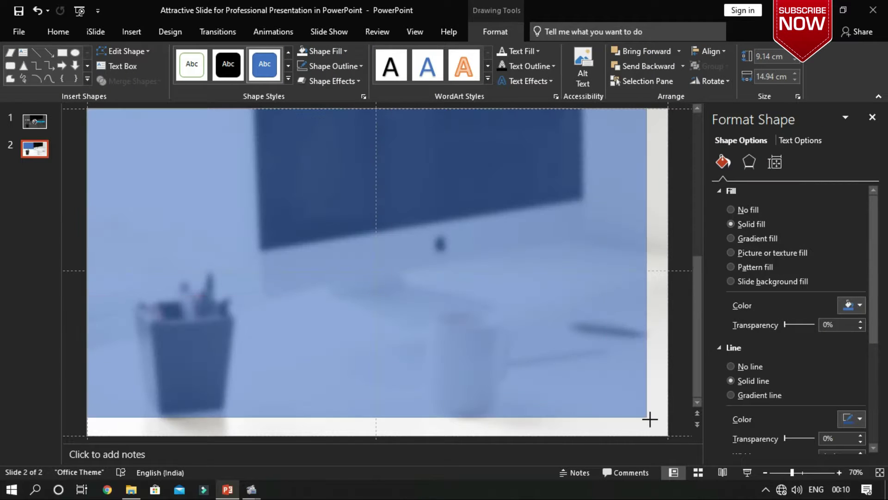
pyautogui.moveTo(375, 287); pyautogui.dragTo(671, 433)
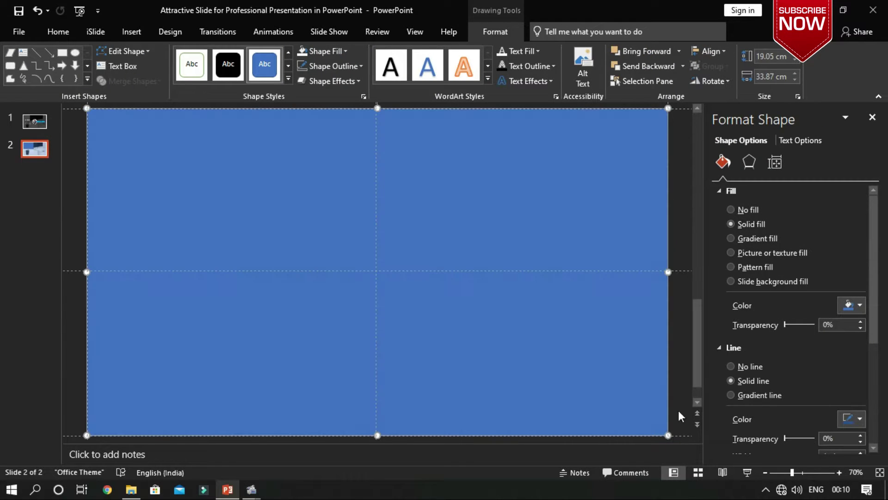
# Give the rectangle no outline, a black fill and 34% transparency
pyautogui.click(861, 425)
pyautogui.click(740, 367)
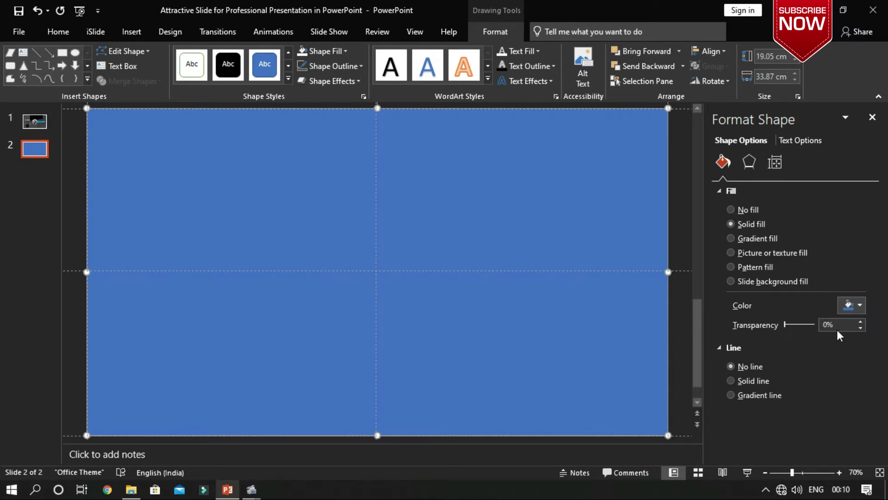
pyautogui.click(859, 305)
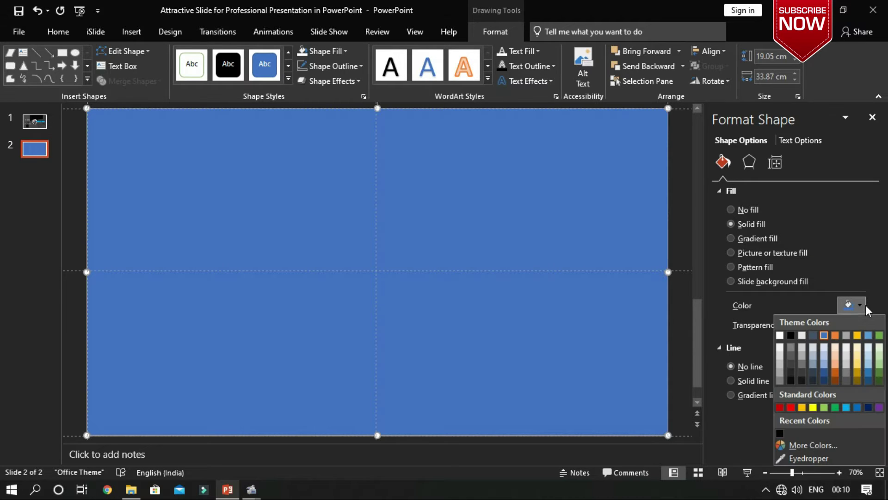
pyautogui.click(791, 335)
pyautogui.moveTo(786, 323); pyautogui.dragTo(792, 324)
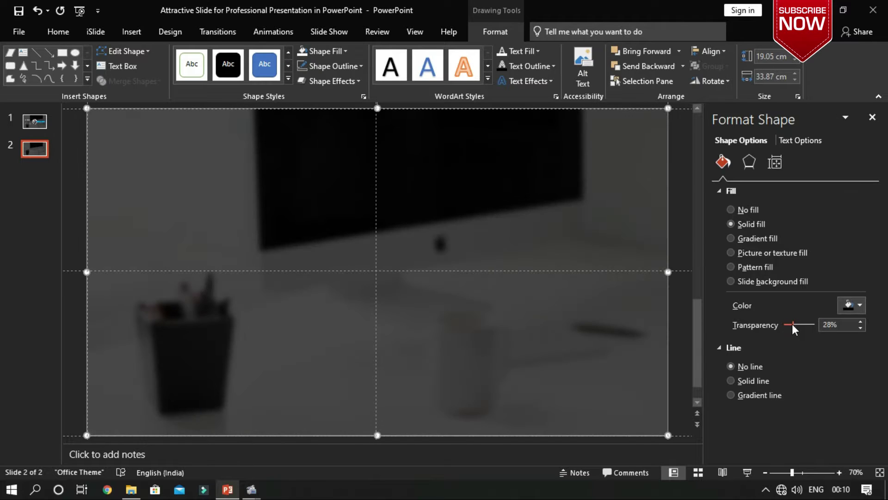
pyautogui.press('Escape')
# Draw a 6 × 6 cm rounded square and rotate it 45° into a diamond
pyautogui.click(131, 31)
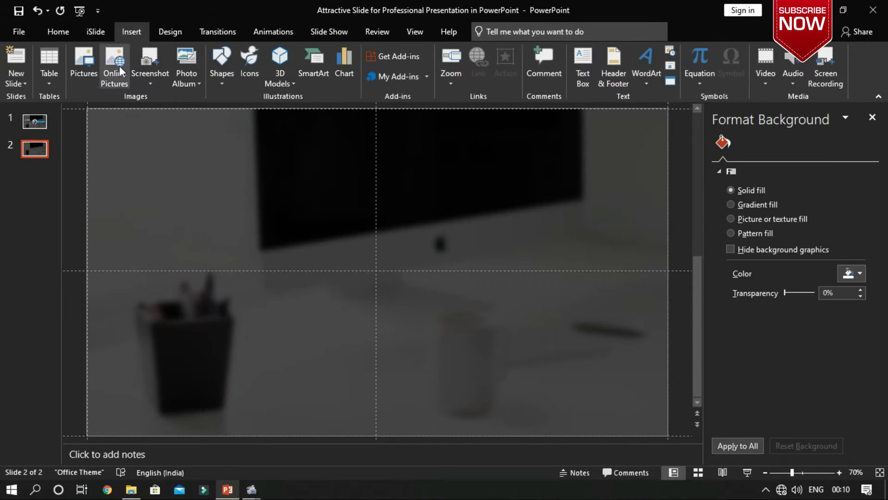
pyautogui.click(221, 65)
pyautogui.click(268, 112)
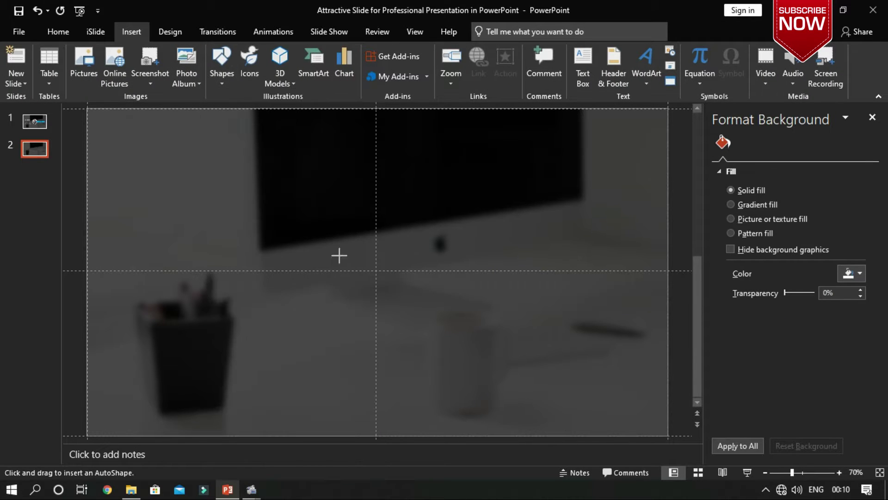
pyautogui.moveTo(329, 251); pyautogui.dragTo(375, 282)
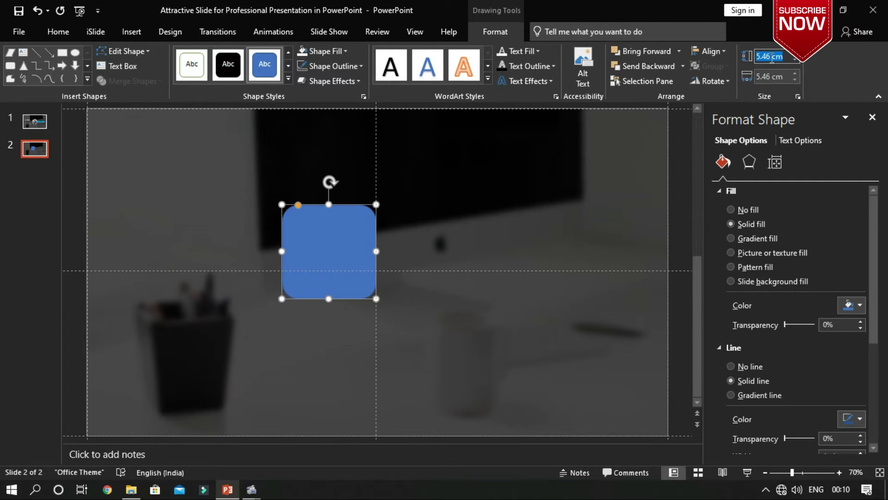
pyautogui.write('6')
pyautogui.press('Tab')
pyautogui.write('6')
pyautogui.press('Return')
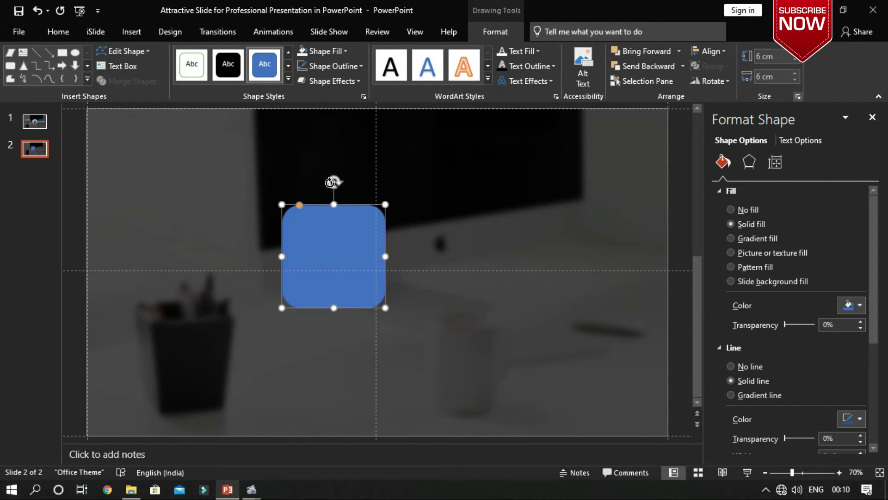
pyautogui.moveTo(334, 182)
pyautogui.mouseDown()
pyautogui.moveTo(371, 234)
pyautogui.moveTo(372, 259)
pyautogui.mouseUp()
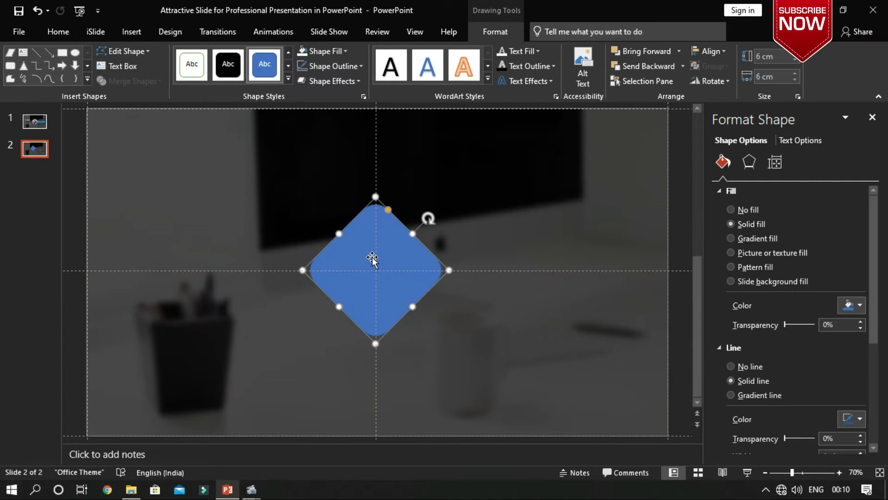
# Centre the diamond on the slide both ways and fill it white
pyautogui.click(724, 51)
pyautogui.click(736, 129)
pyautogui.click(718, 51)
pyautogui.click(723, 83)
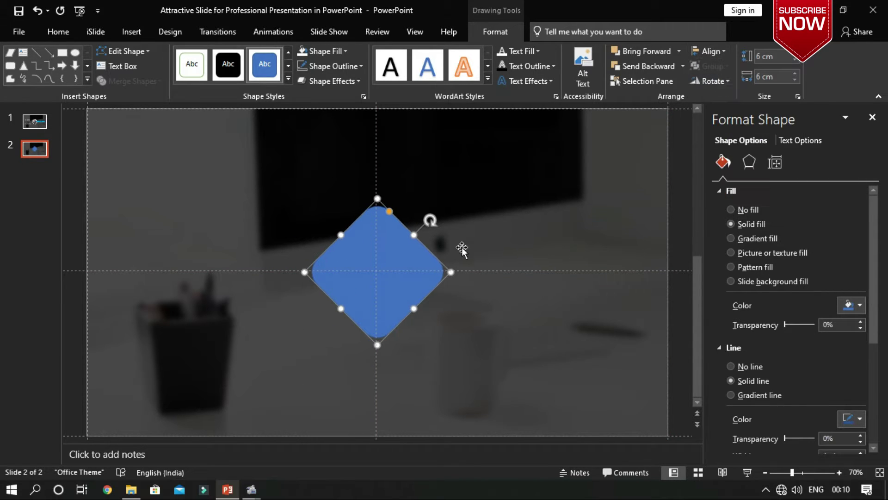
pyautogui.click(858, 305)
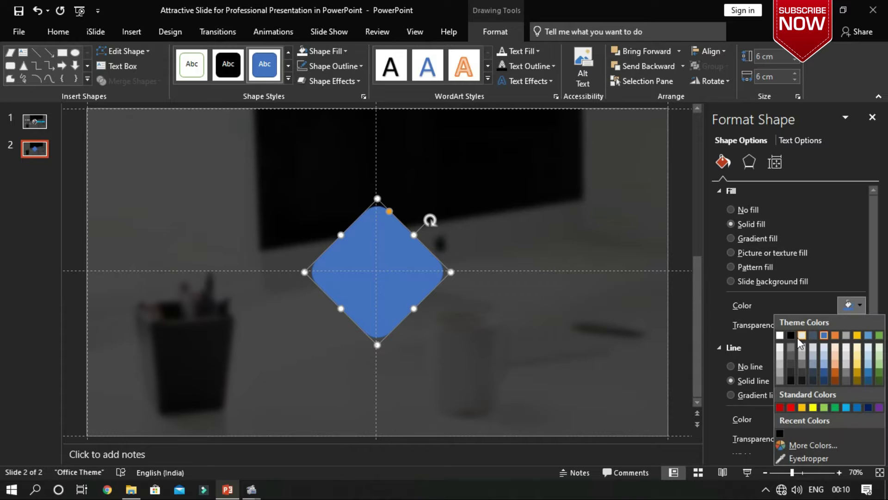
pyautogui.click(780, 335)
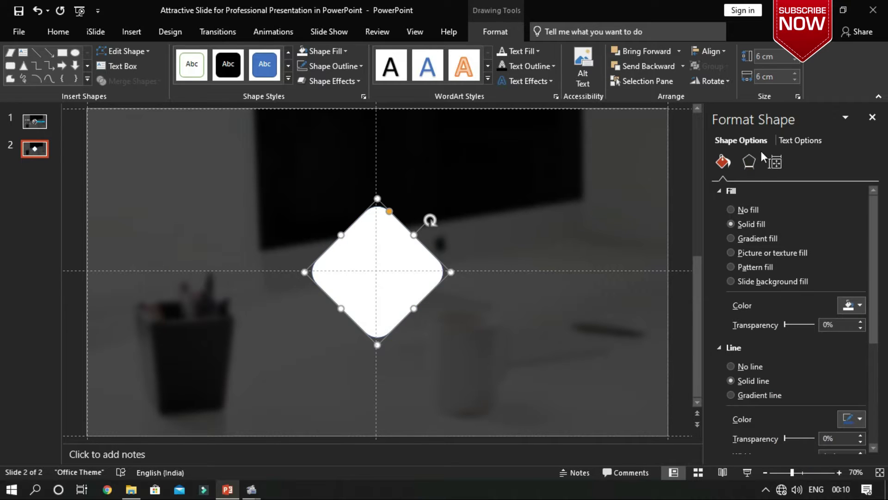
# Give the diamond a centred outer shadow with a 9 pt blur
pyautogui.click(749, 162)
pyautogui.click(851, 207)
pyautogui.click(818, 337)
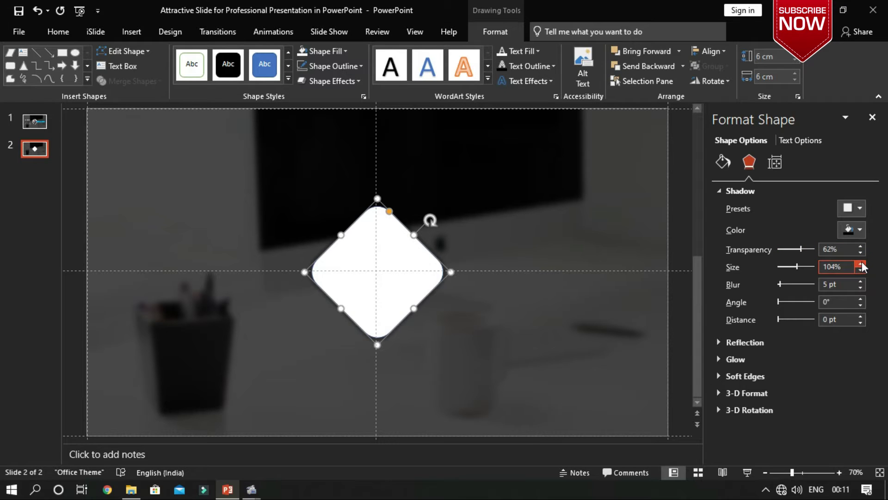
pyautogui.click(860, 281)
pyautogui.click(860, 282)
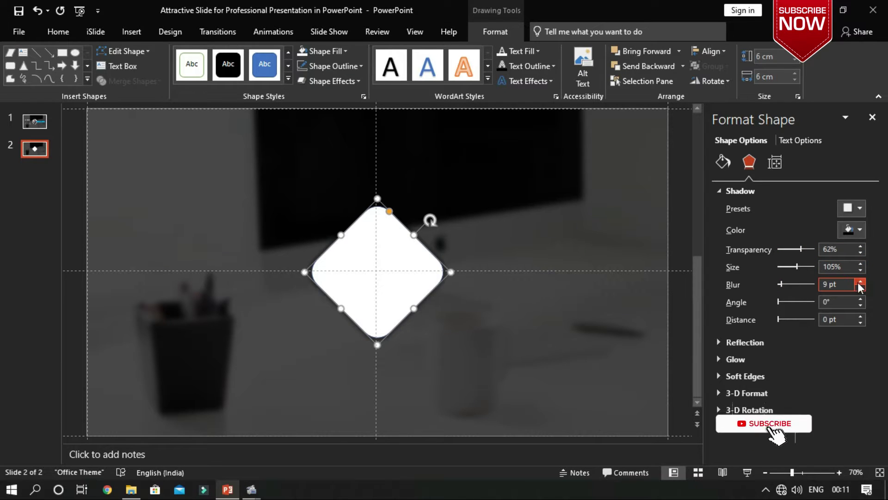
# Change the diamond's shadow colour to a light tone
pyautogui.click(690, 229)
pyautogui.click(396, 241)
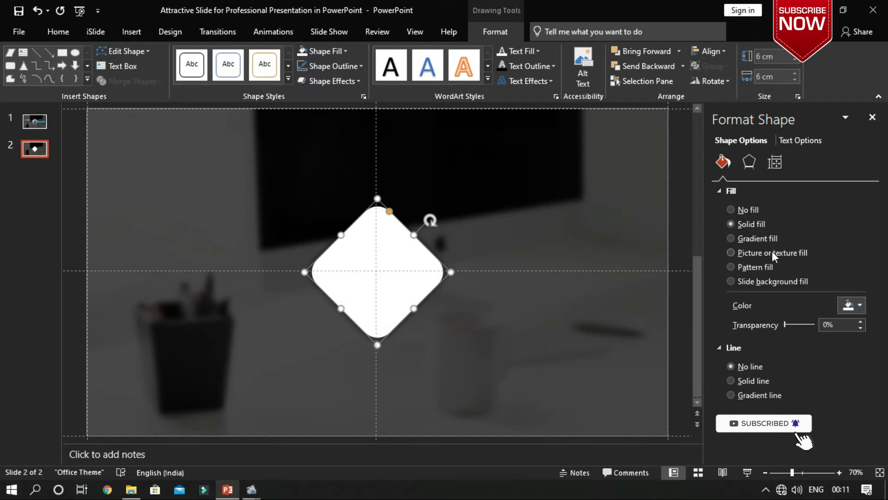
pyautogui.click(749, 162)
pyautogui.click(852, 208)
pyautogui.click(852, 230)
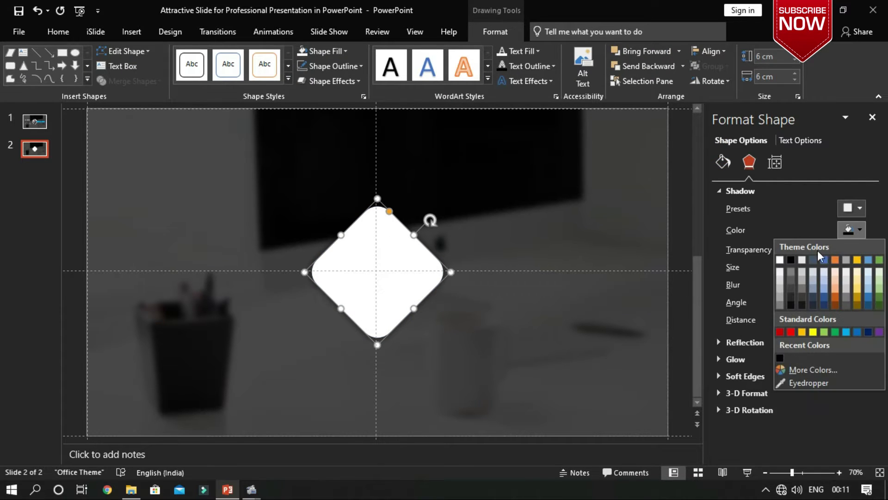
pyautogui.click(782, 266)
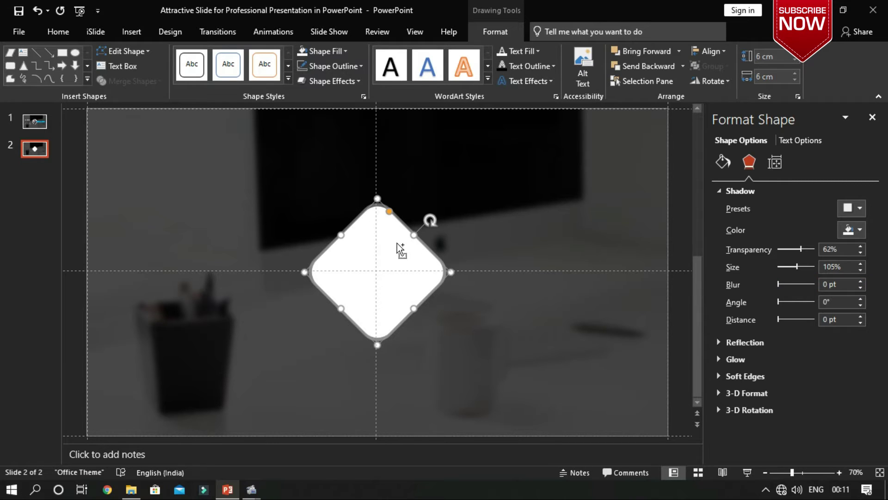
# Paste a copy of the diamond, centre it on the slide and rotate it
pyautogui.rightClick(400, 250)
pyautogui.click(417, 204)
pyautogui.rightClick(389, 271)
pyautogui.click(409, 237)
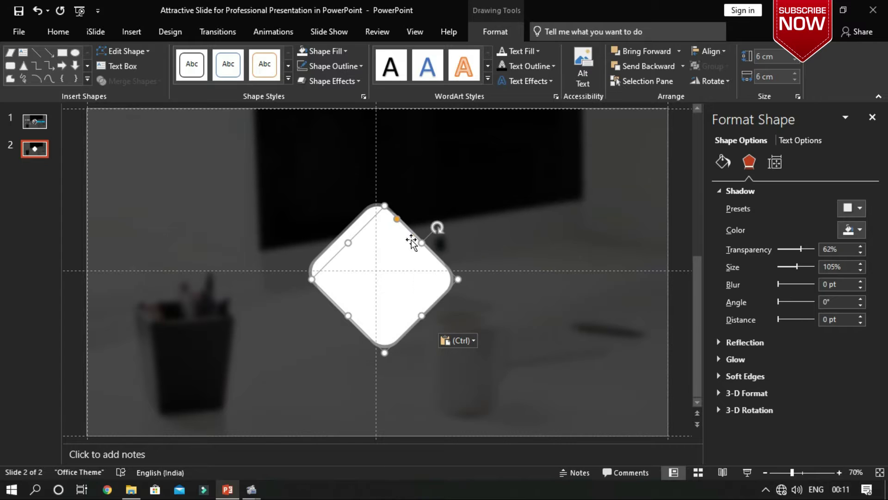
pyautogui.moveTo(411, 240); pyautogui.dragTo(400, 262)
pyautogui.click(707, 51)
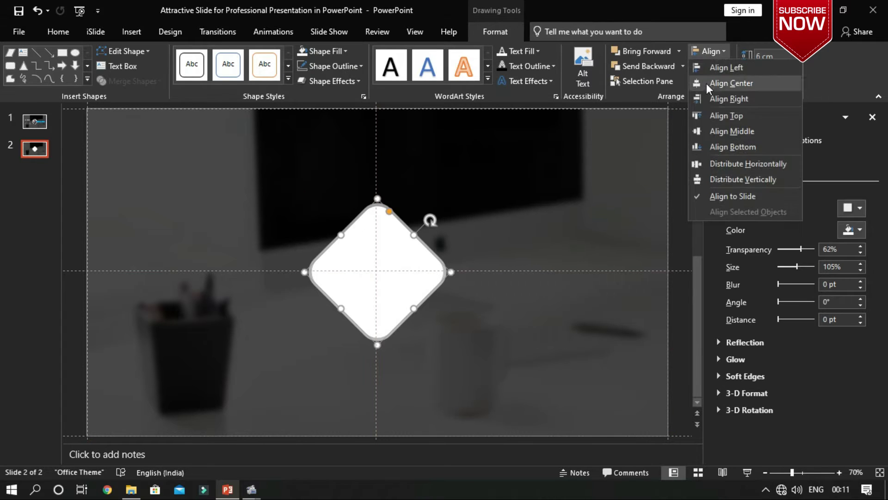
pyautogui.click(731, 84)
pyautogui.click(708, 51)
pyautogui.click(732, 130)
pyautogui.moveTo(430, 220); pyautogui.dragTo(410, 204)
# Paste another centred copy and rotate it to complete the scalloped flower
pyautogui.rightClick(387, 259)
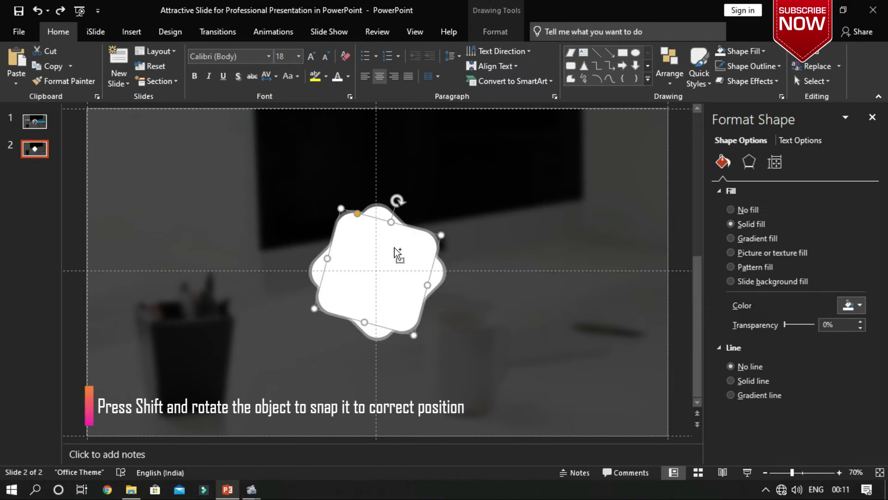
pyautogui.rightClick(398, 256)
pyautogui.click(421, 206)
pyautogui.rightClick(373, 222)
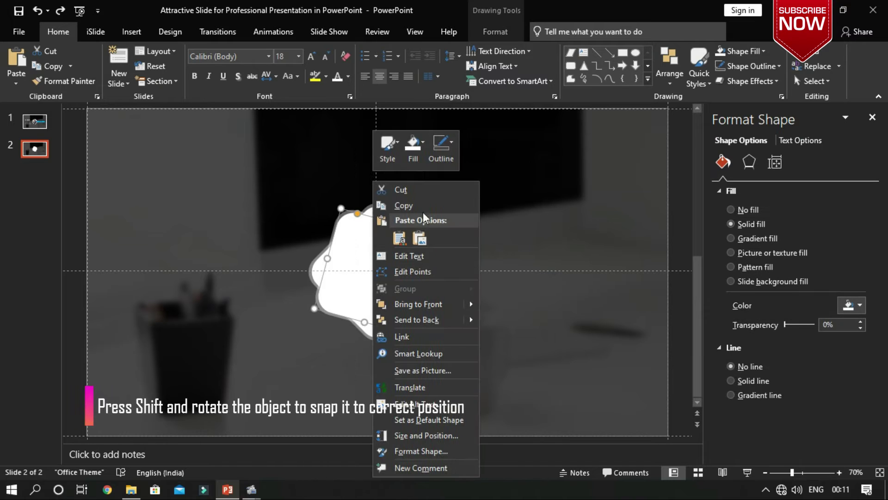
pyautogui.click(401, 237)
pyautogui.click(669, 73)
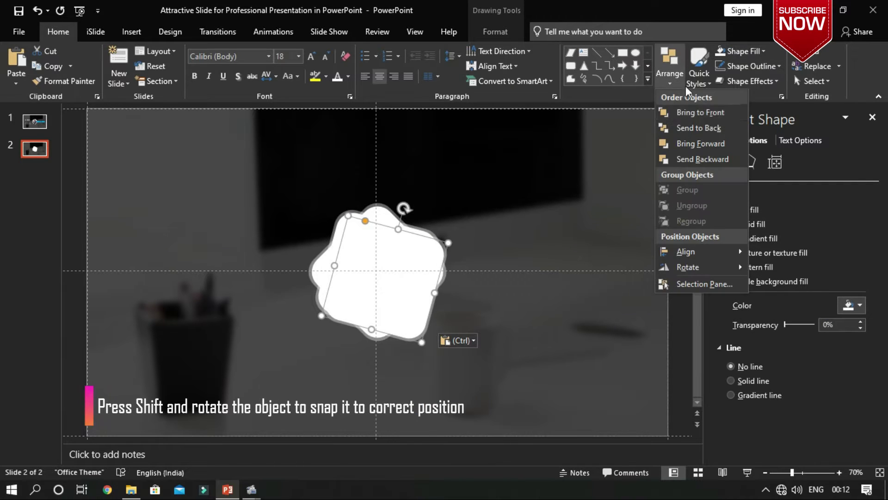
pyautogui.click(789, 266)
pyautogui.click(669, 73)
pyautogui.moveTo(685, 251)
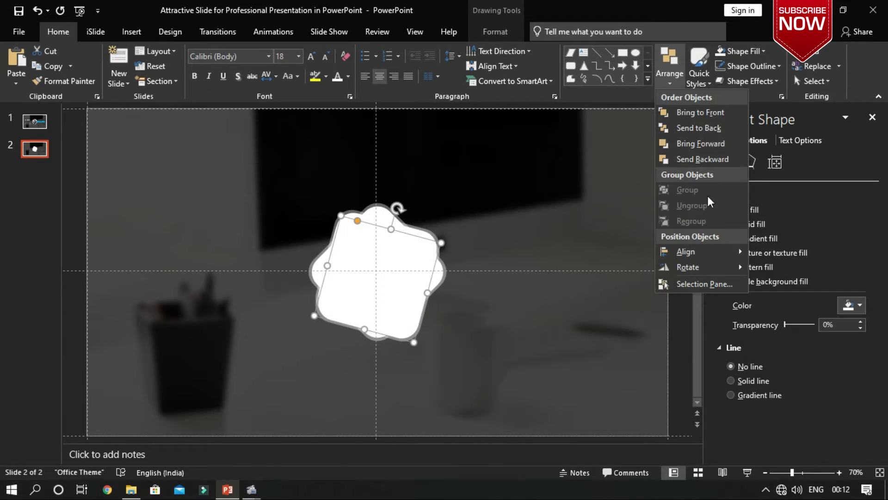
pyautogui.click(792, 313)
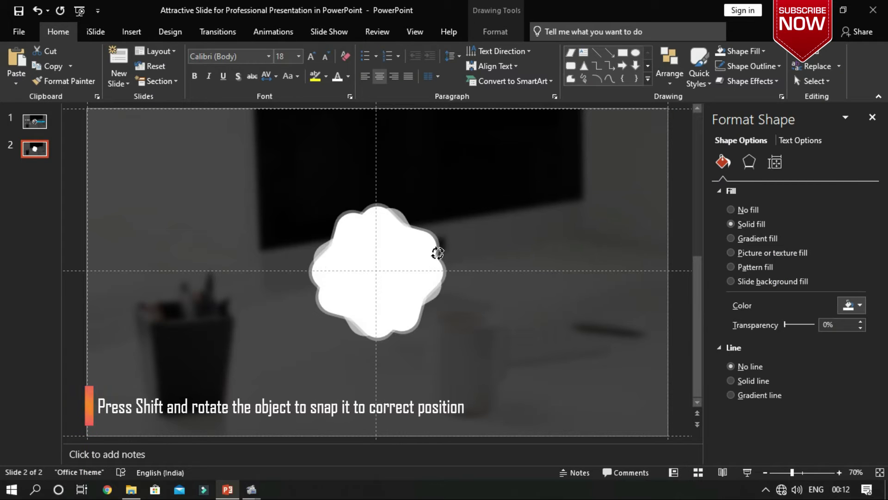
pyautogui.moveTo(403, 202); pyautogui.dragTo(447, 254)
pyautogui.click(508, 291)
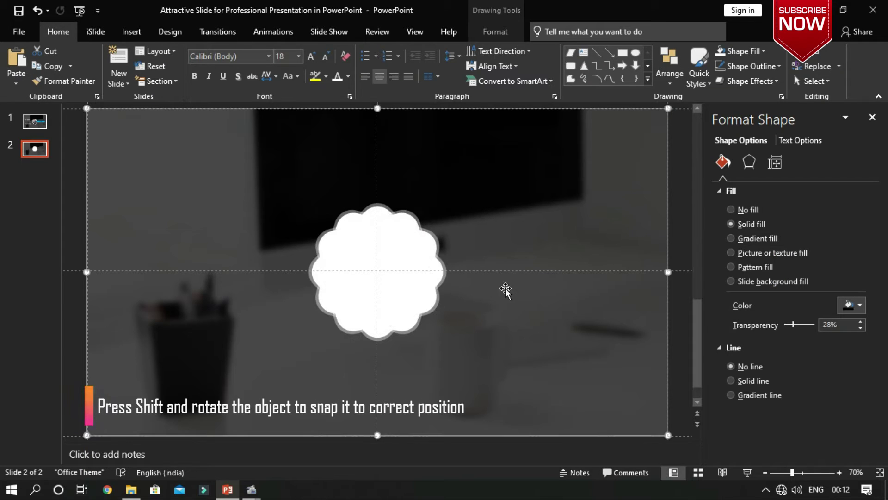
pyautogui.click(396, 254)
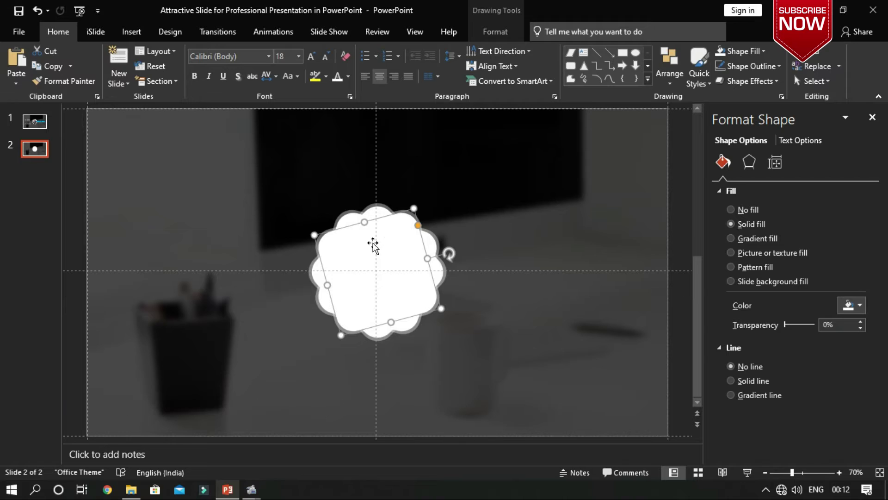
# Set the flower layers' shadow colour to black
pyautogui.click(749, 162)
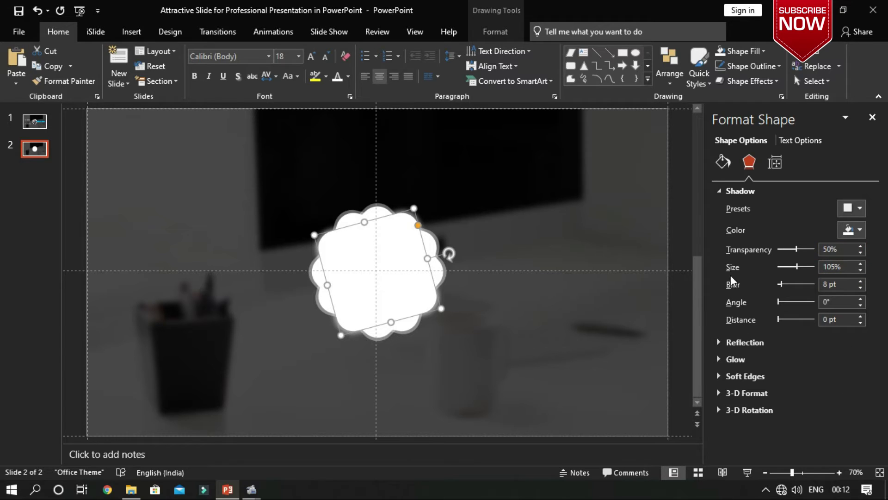
pyautogui.click(859, 229)
pyautogui.click(791, 264)
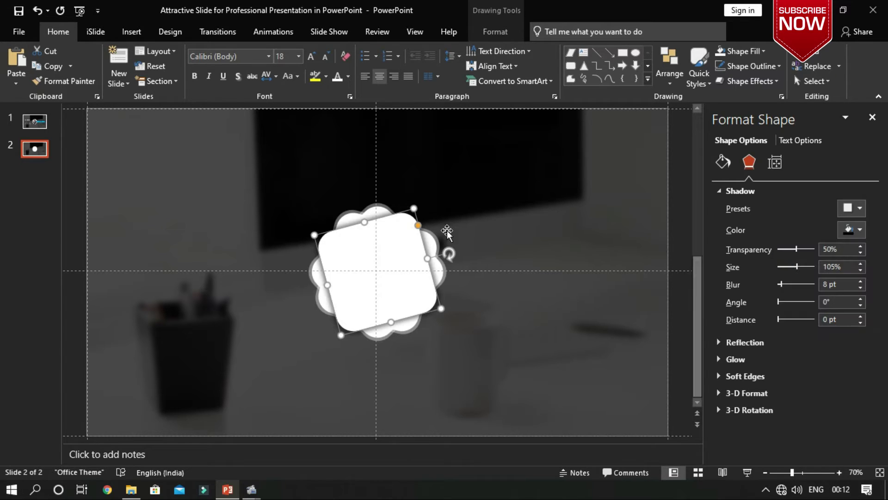
pyautogui.click(860, 229)
pyautogui.click(792, 263)
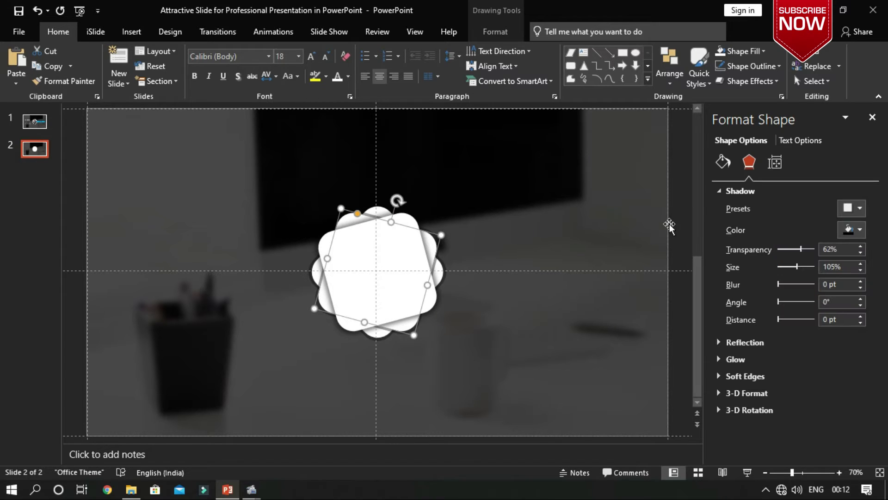
# Bring the upright diamond layer to the front
pyautogui.click(617, 303)
pyautogui.click(375, 273)
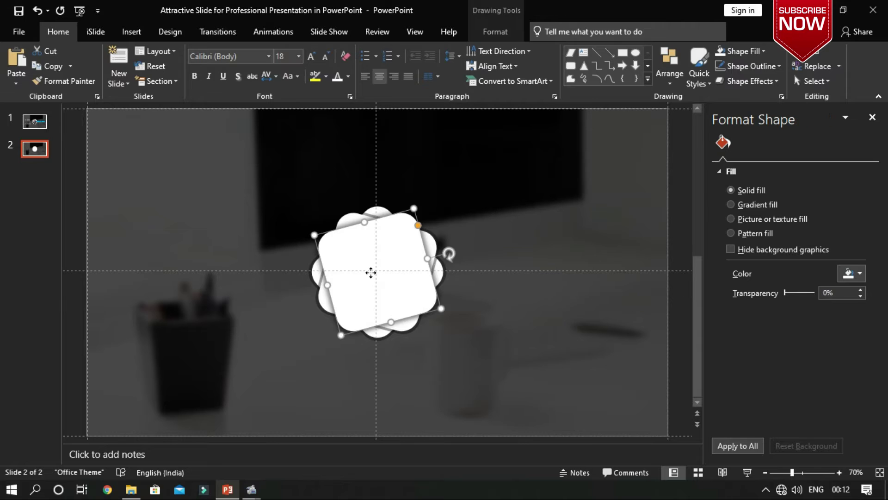
pyautogui.click(630, 258)
pyautogui.click(391, 255)
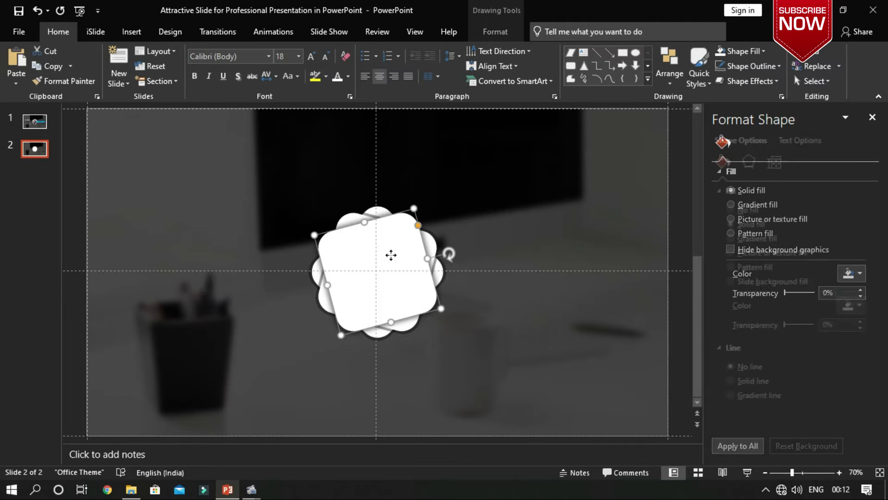
pyautogui.click(386, 216)
pyautogui.rightClick(386, 216)
pyautogui.click(445, 301)
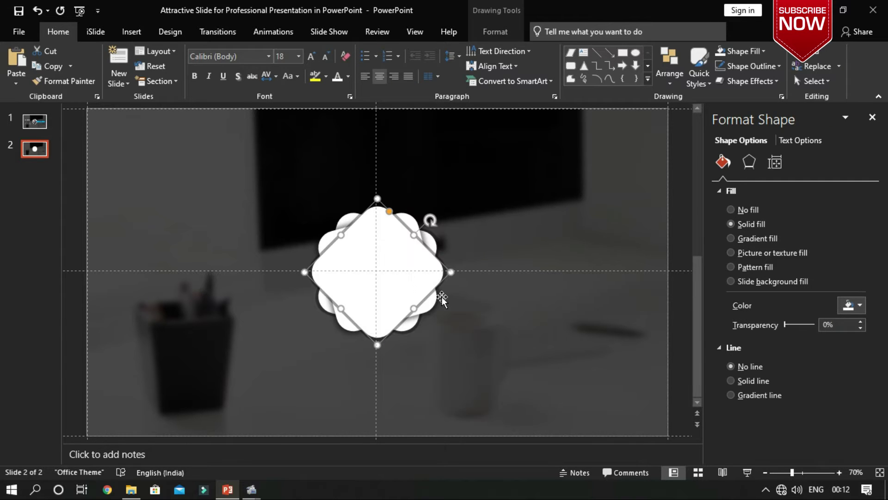
# Set the front diamond's shadow to a 6 pt blur at 61% transparency
pyautogui.click(750, 167)
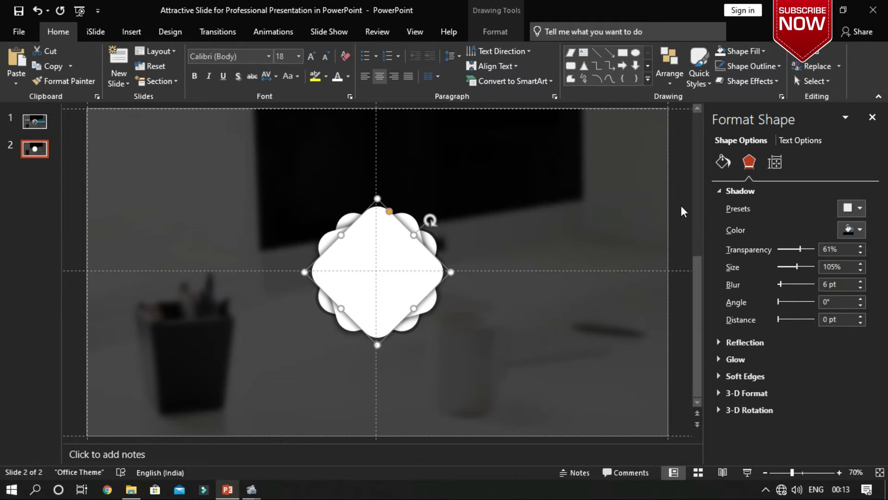
pyautogui.click(665, 212)
pyautogui.click(395, 278)
pyautogui.rightClick(395, 278)
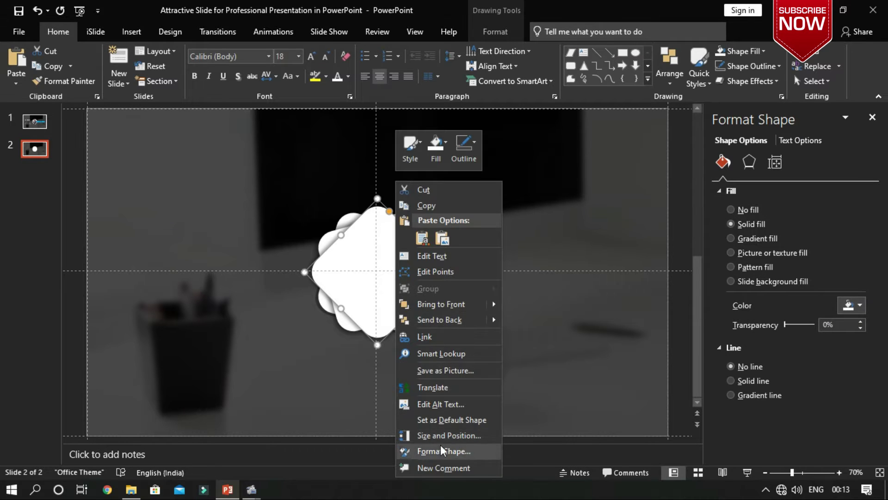
# Fill the front diamond with the man-in-suit photo and turn off Rotate with shape
pyautogui.click(419, 445)
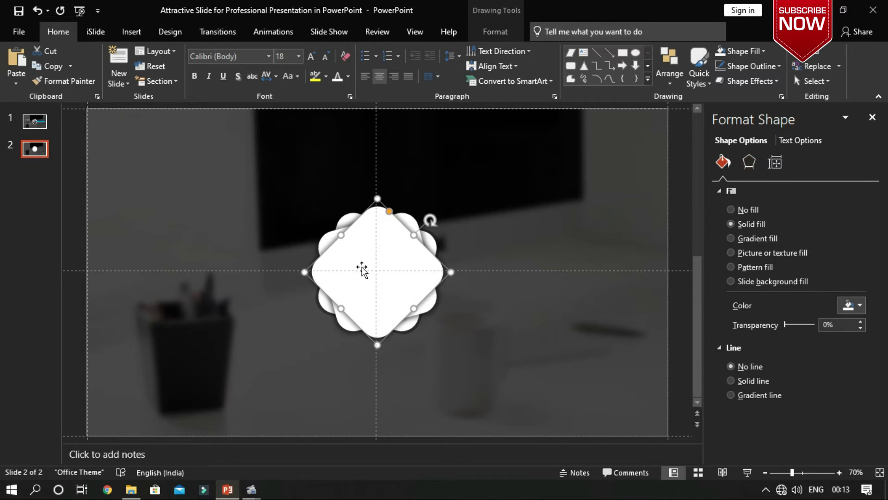
pyautogui.click(769, 254)
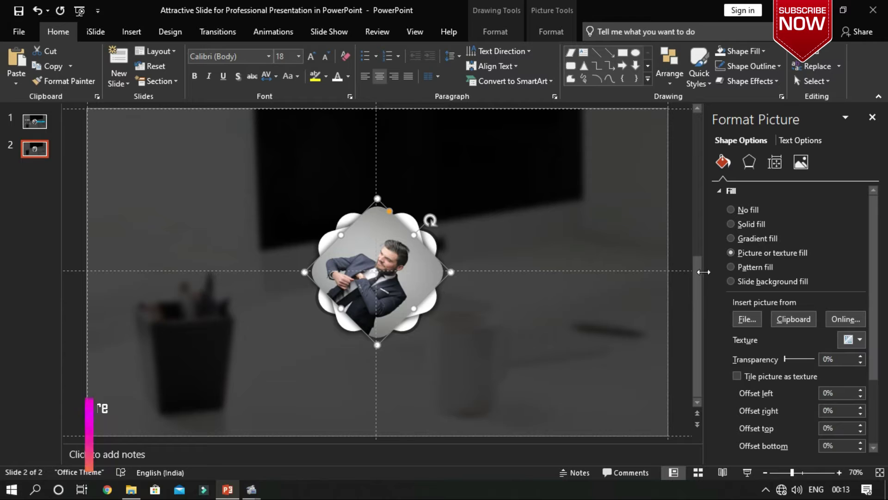
pyautogui.hotkey('ctrl', 'z')
pyautogui.click(730, 252)
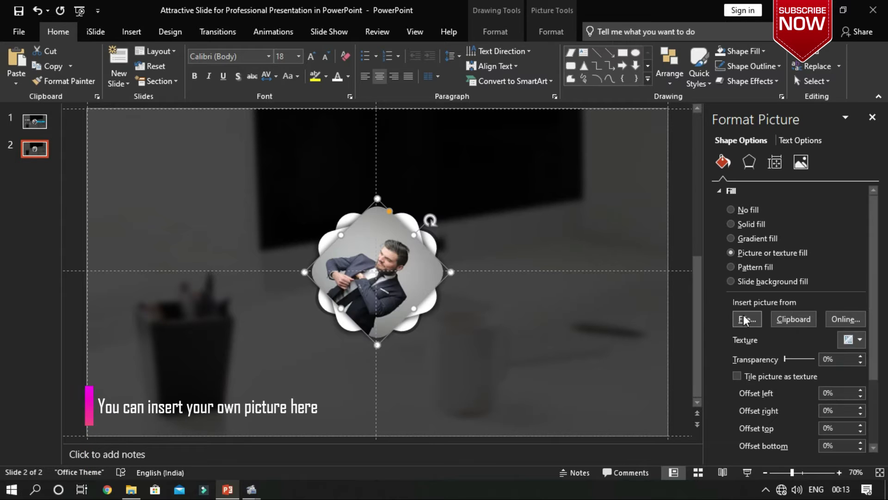
pyautogui.click(746, 318)
pyautogui.doubleClick(227, 173)
pyautogui.click(757, 373)
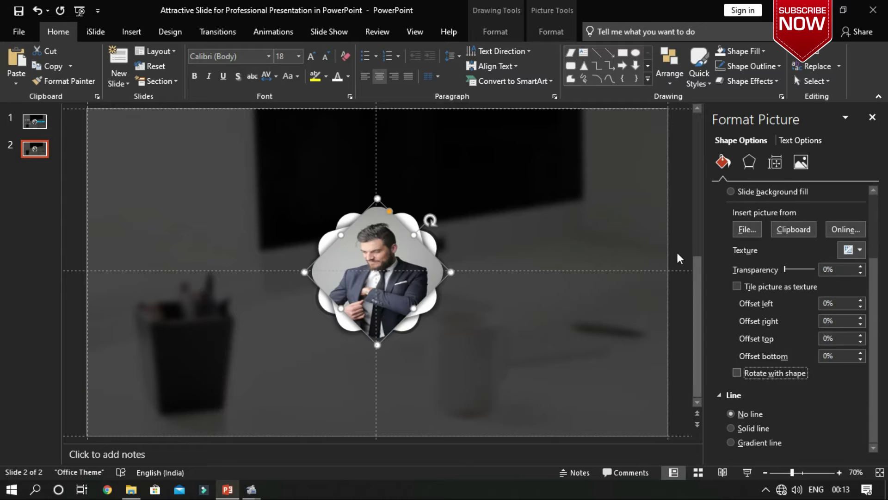
pyautogui.click(678, 255)
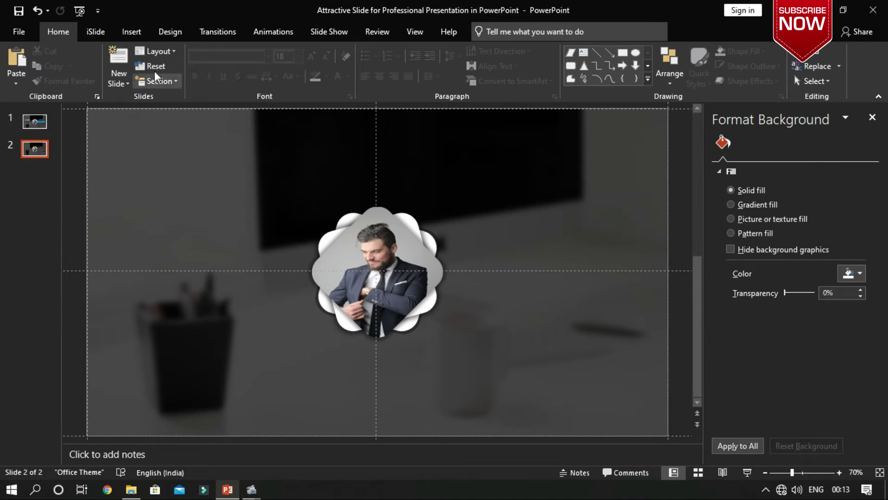
# Draw a wide rounded bar extending right of the photo badge
pyautogui.click(133, 31)
pyautogui.click(221, 69)
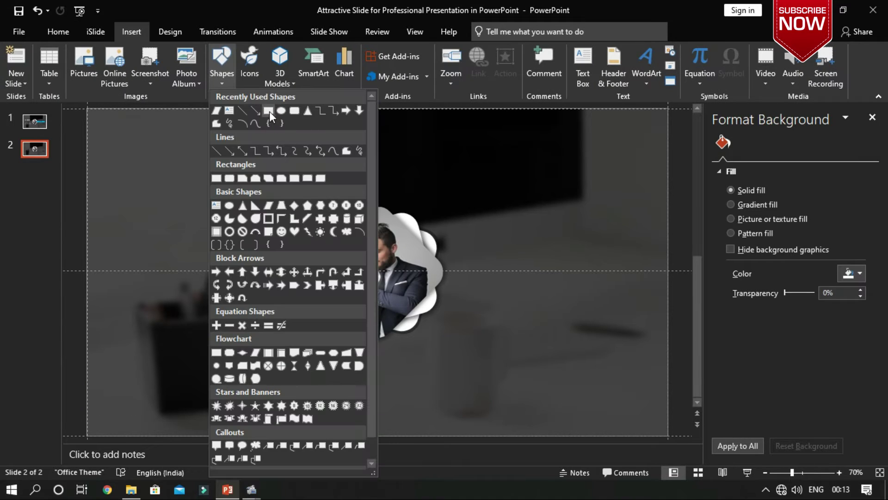
pyautogui.click(291, 112)
pyautogui.moveTo(152, 260)
pyautogui.mouseDown()
pyautogui.moveTo(253, 298)
pyautogui.moveTo(327, 278)
pyautogui.mouseUp()
pyautogui.moveTo(248, 277); pyautogui.dragTo(490, 271)
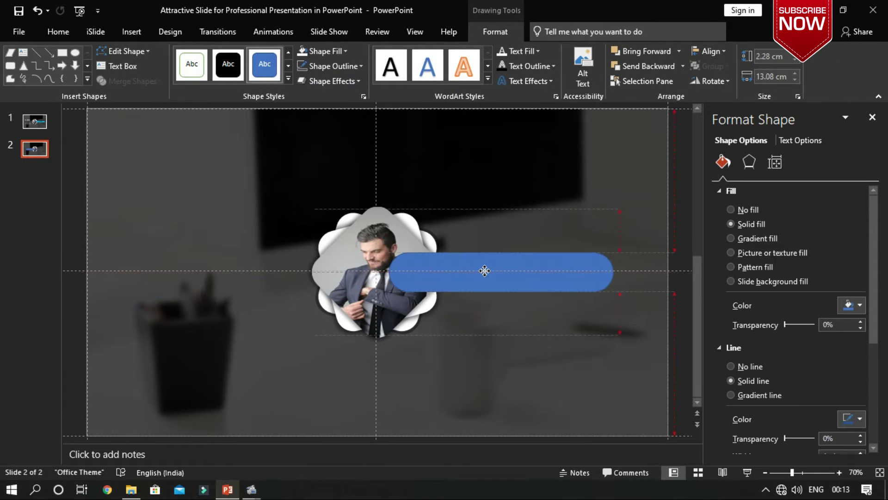
pyautogui.click(707, 51)
pyautogui.click(713, 133)
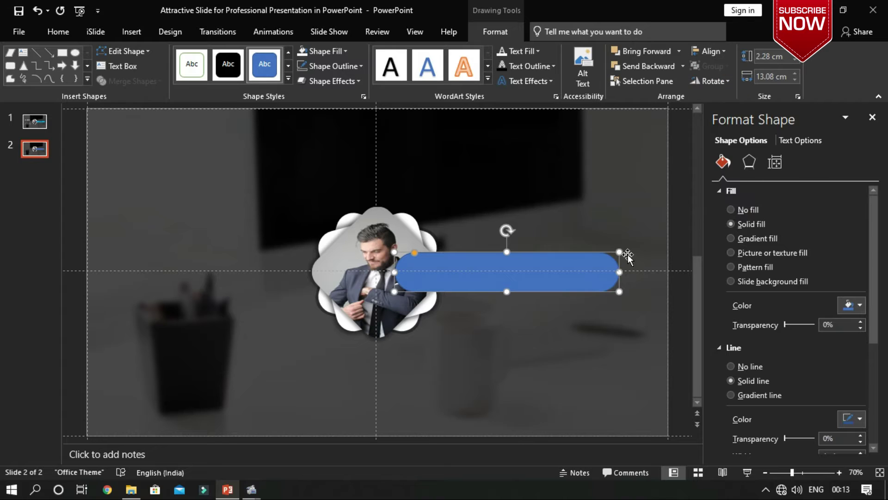
# Send the bar behind the badge and lengthen it to 13.38 cm
pyautogui.rightClick(543, 267)
pyautogui.moveTo(587, 319)
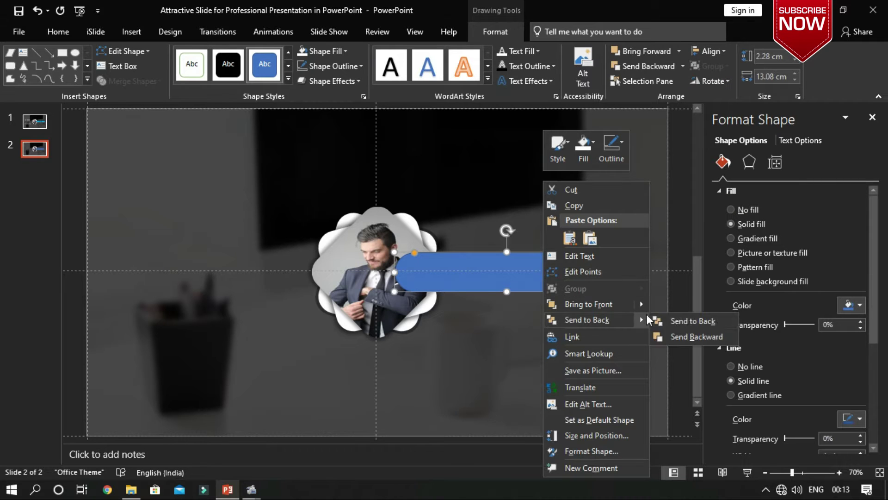
pyautogui.click(681, 336)
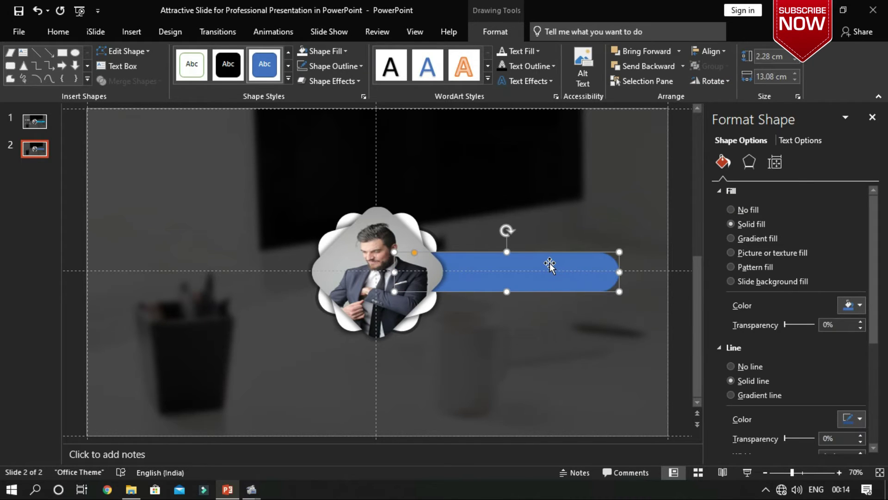
pyautogui.moveTo(620, 271); pyautogui.dragTo(624, 272)
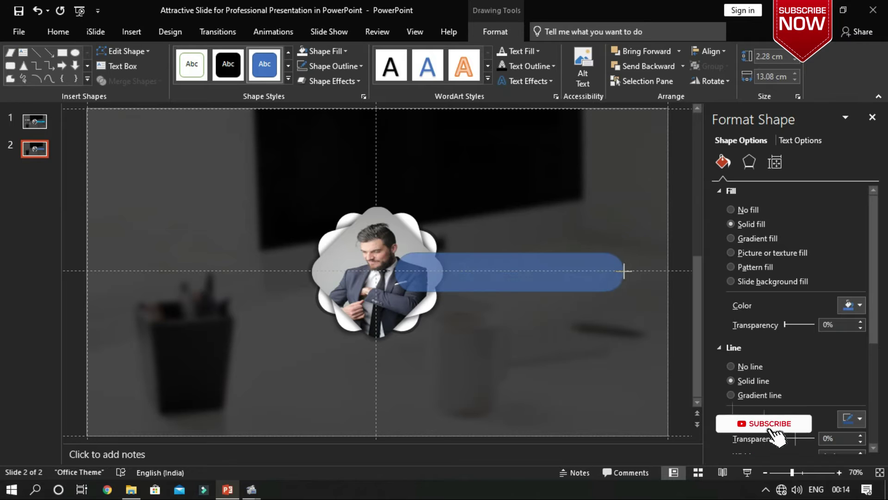
# Fill the bar solid yellow and remove its outline
pyautogui.click(860, 305)
pyautogui.click(857, 407)
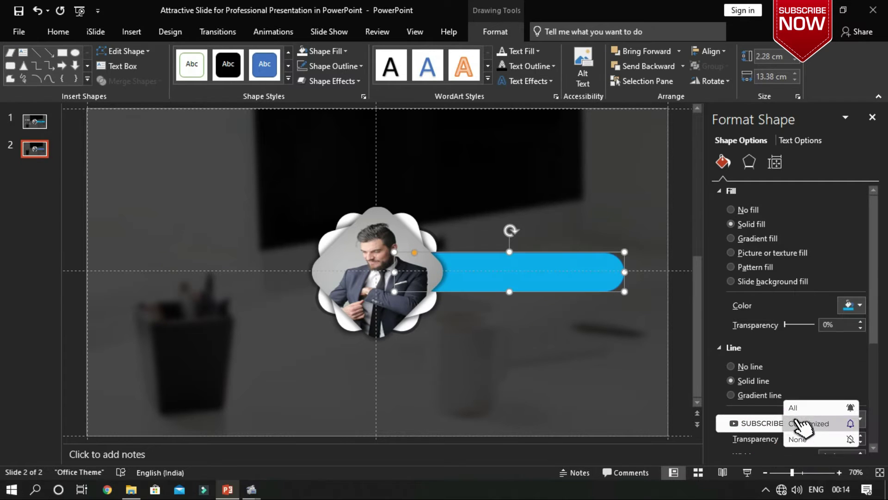
pyautogui.click(860, 305)
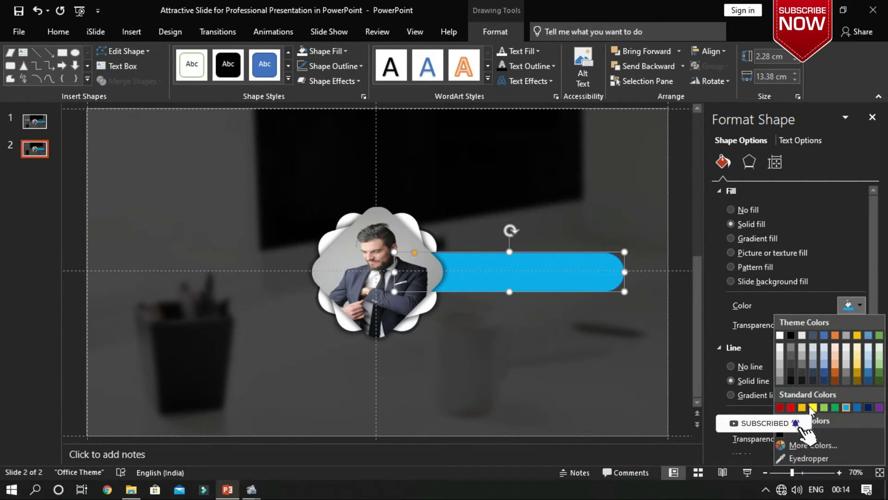
pyautogui.click(814, 407)
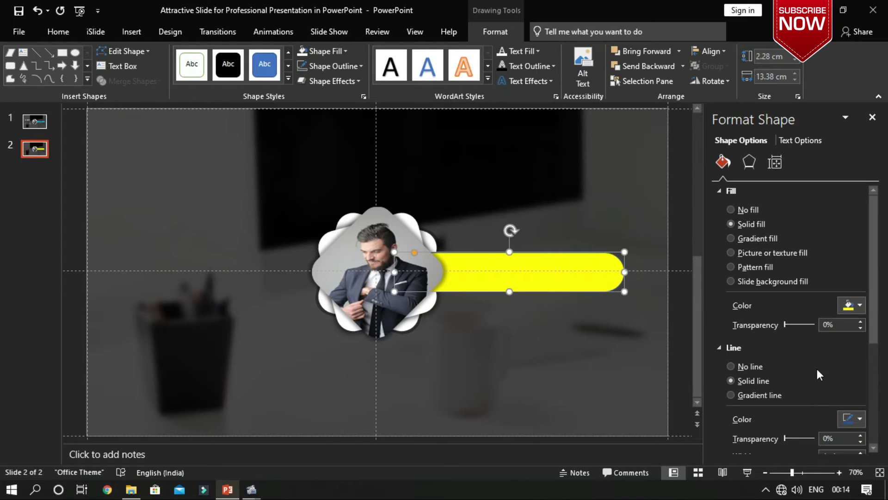
pyautogui.click(859, 419)
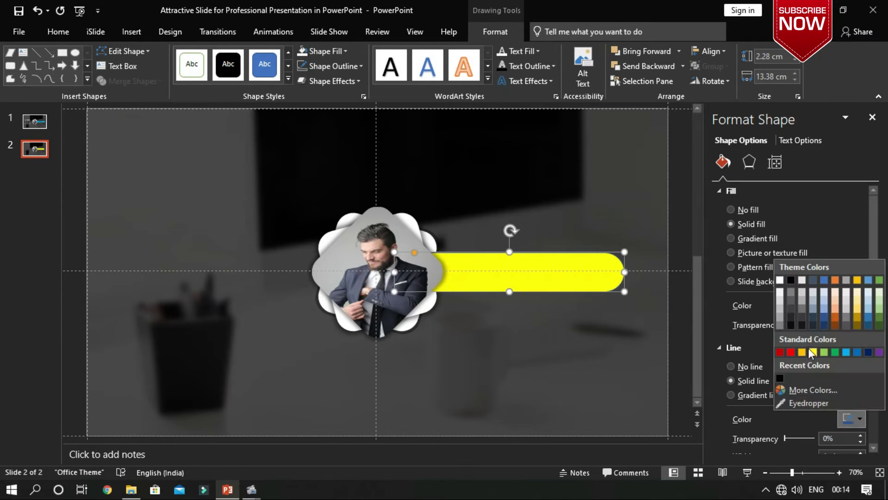
pyautogui.click(735, 366)
pyautogui.click(735, 366)
# Duplicate the yellow bar to the left of the badge and align it to the middle
pyautogui.click(665, 337)
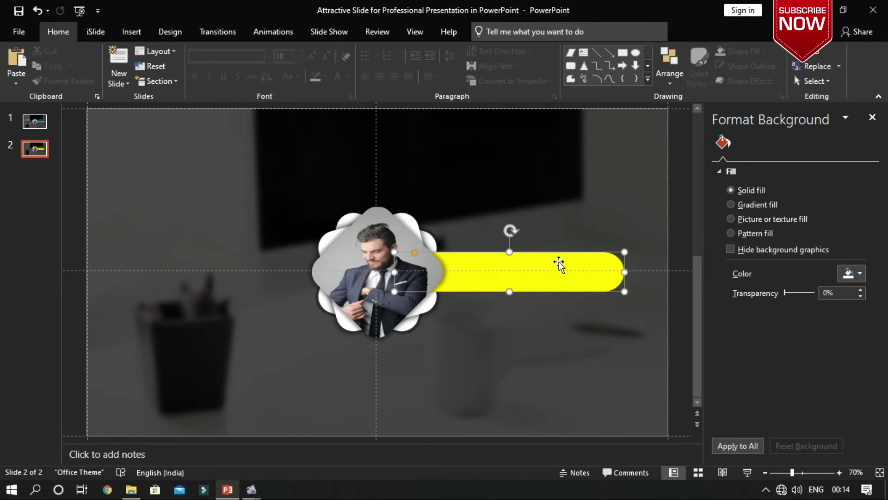
pyautogui.click(557, 268)
pyautogui.moveTo(558, 267); pyautogui.dragTo(511, 359)
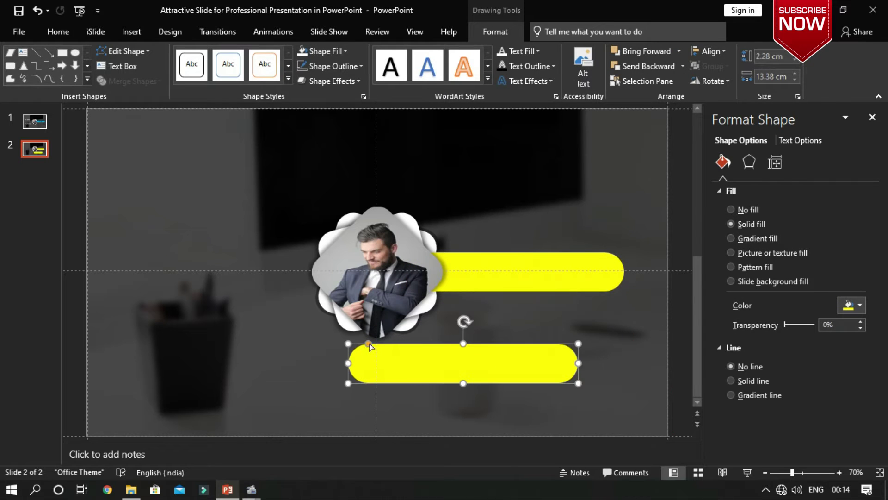
pyautogui.moveTo(369, 343); pyautogui.dragTo(349, 344)
pyautogui.moveTo(505, 363); pyautogui.dragTo(233, 271)
pyautogui.click(707, 50)
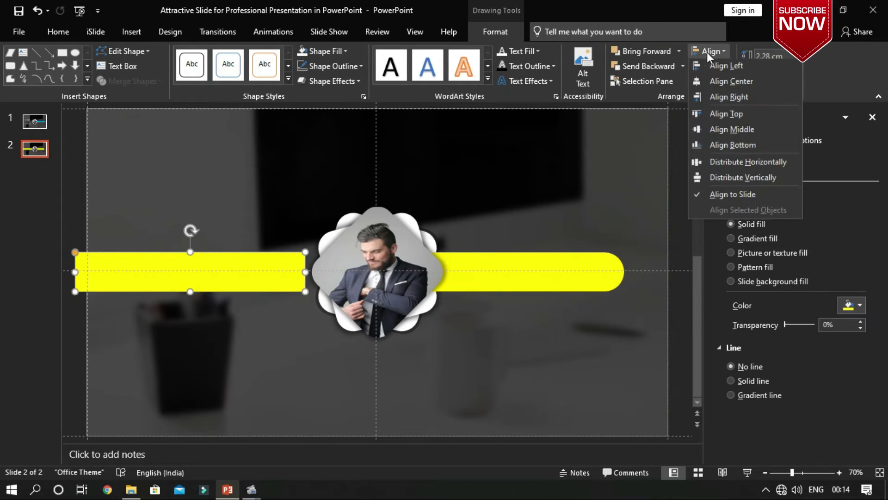
pyautogui.click(744, 130)
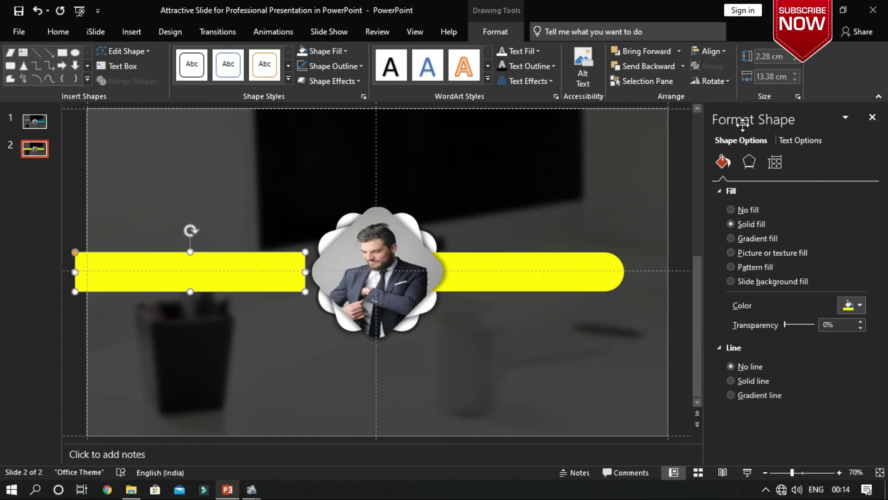
# Thin the copy to a 0.2 cm line, shorten it from the right, and save
pyautogui.click(62, 51)
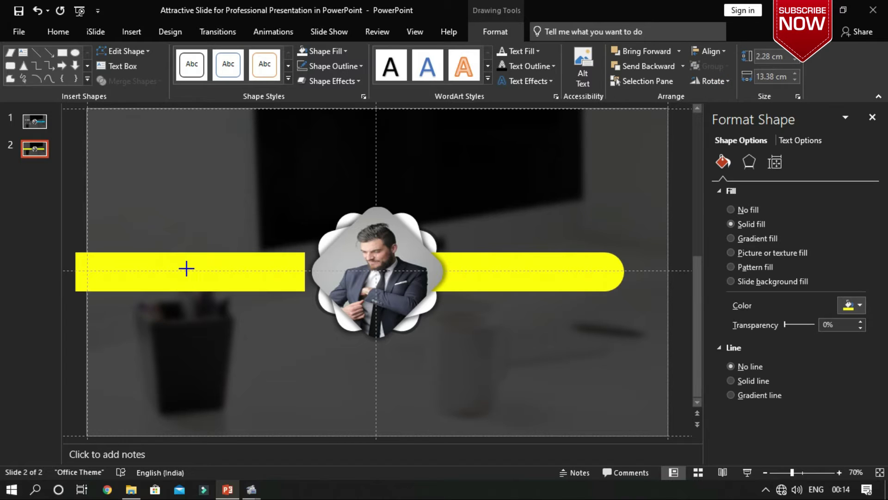
pyautogui.moveTo(190, 252); pyautogui.dragTo(190, 271)
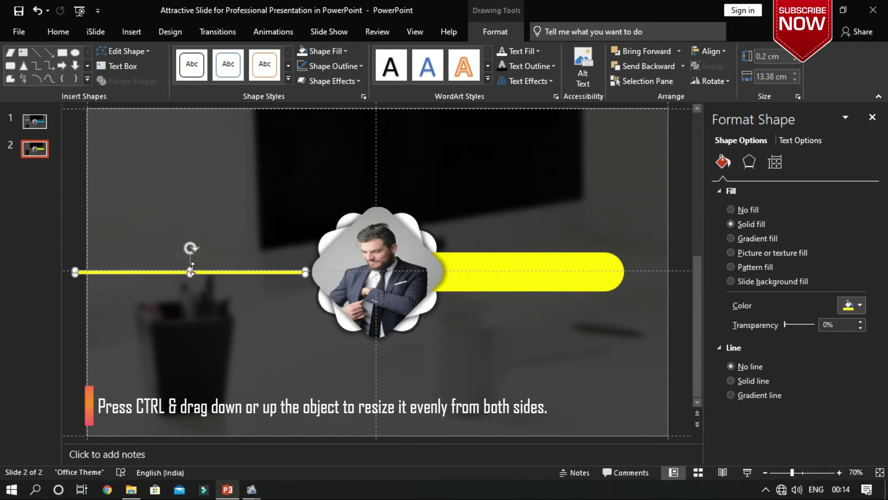
pyautogui.click(708, 51)
pyautogui.click(720, 134)
pyautogui.click(238, 321)
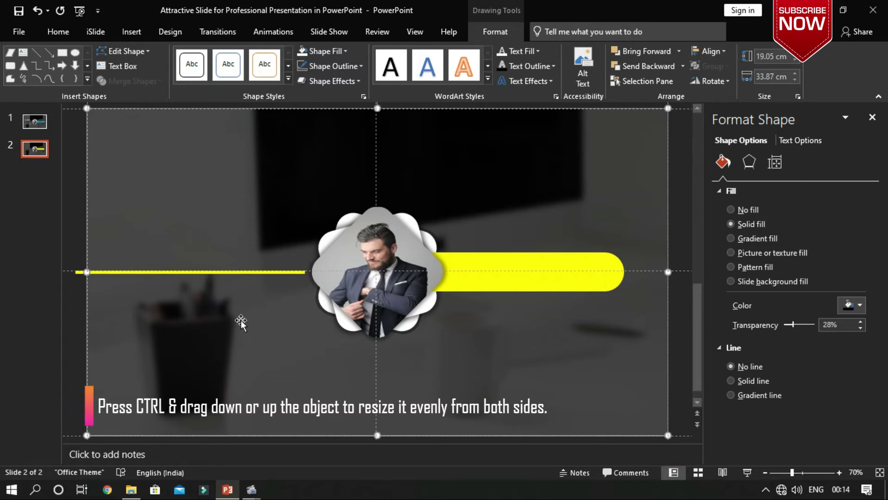
pyautogui.click(240, 272)
pyautogui.moveTo(305, 272); pyautogui.dragTo(210, 272)
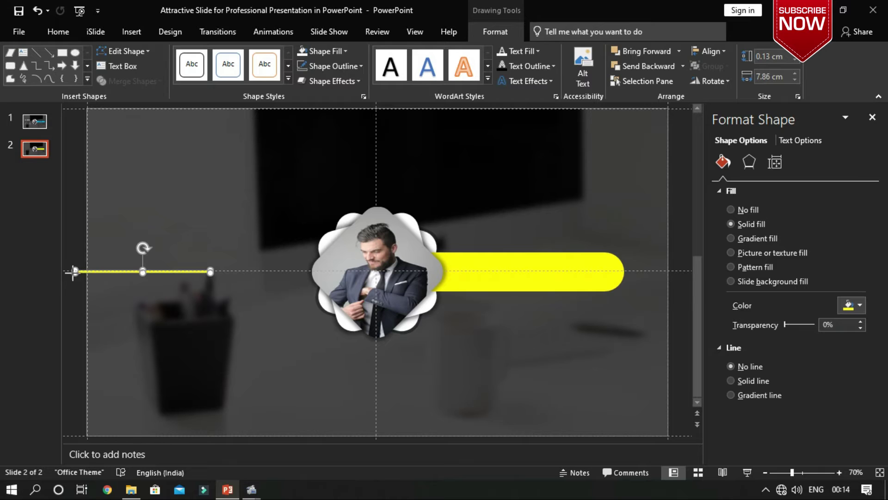
pyautogui.click(78, 295)
pyautogui.hotkey('ctrl', 's')
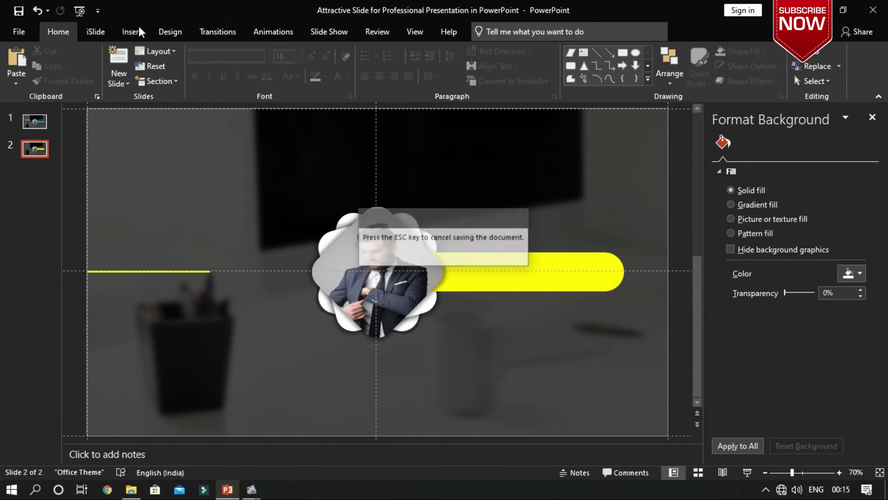
# Draw a text box above the yellow line and type Leadership
pyautogui.click(132, 30)
pyautogui.click(222, 64)
pyautogui.click(229, 110)
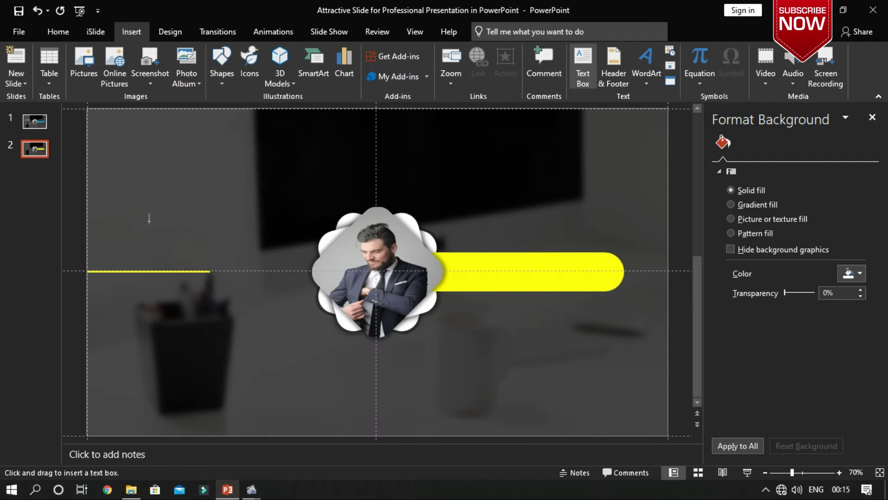
pyautogui.moveTo(131, 208); pyautogui.dragTo(248, 248)
pyautogui.write('Leadership')
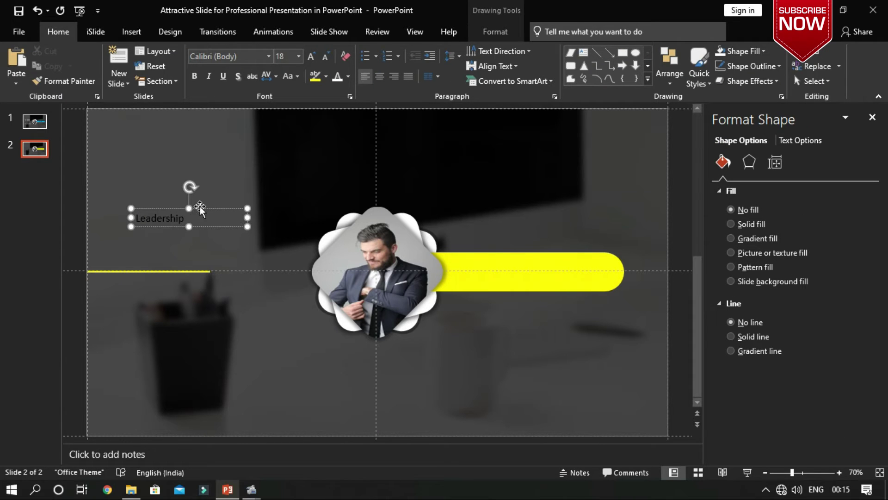
# Make the Leadership text yellow, with Very Loose character spacing and all uppercase
pyautogui.click(348, 77)
pyautogui.click(373, 179)
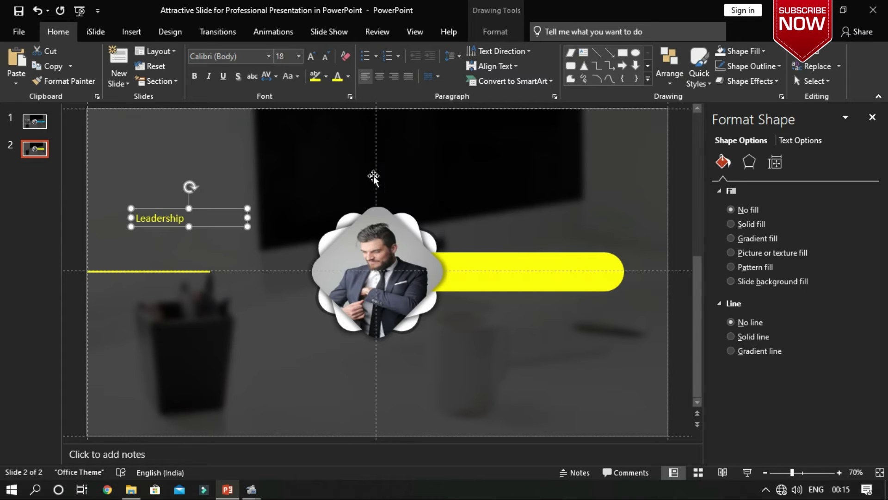
pyautogui.click(272, 82)
pyautogui.click(287, 160)
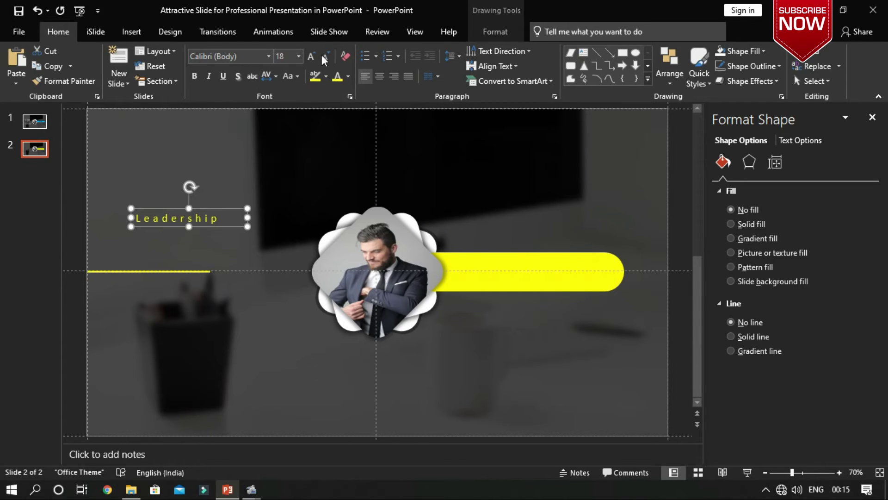
pyautogui.click(298, 76)
pyautogui.click(317, 121)
# Set the heading font to The Bold Font at 28 pt
pyautogui.click(229, 56)
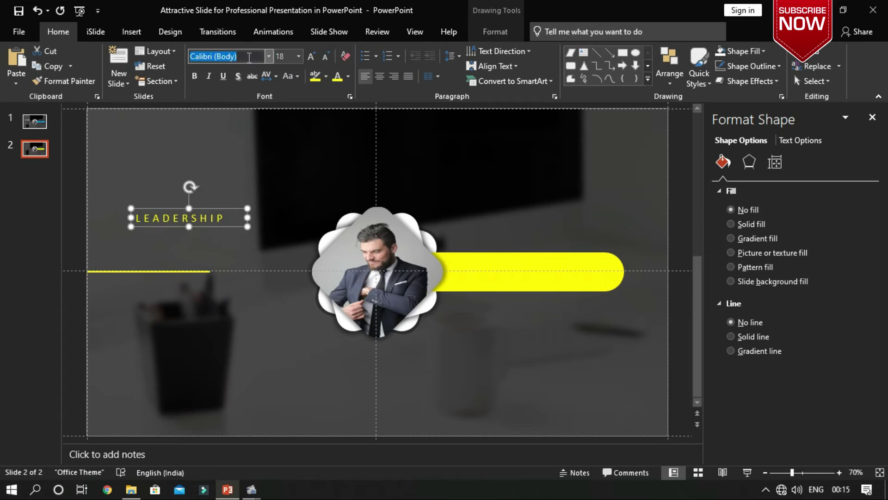
pyautogui.write('B')
pyautogui.press('BackSpace')
pyautogui.write('The Bold Font')
pyautogui.press('Return')
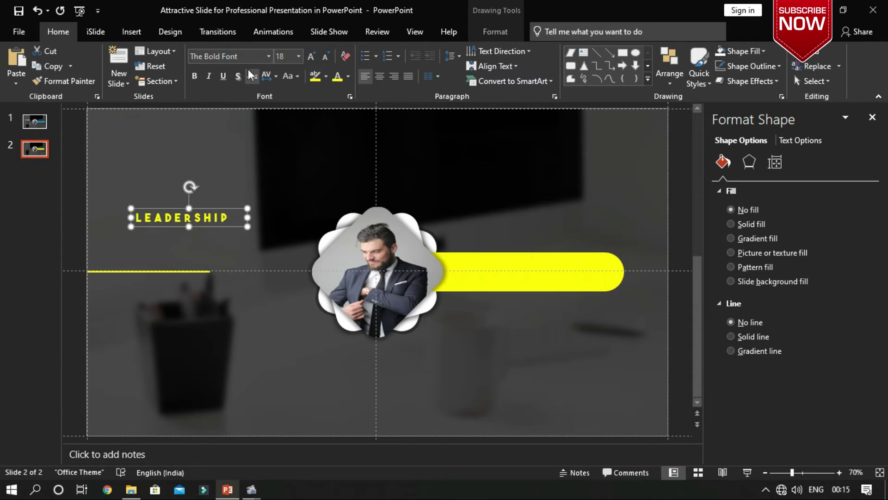
pyautogui.click(311, 56)
pyautogui.click(311, 56)
pyautogui.click(311, 56)
# Widen and centre the heading, place it just above the line, and duplicate it
pyautogui.moveTo(248, 235); pyautogui.dragTo(271, 235)
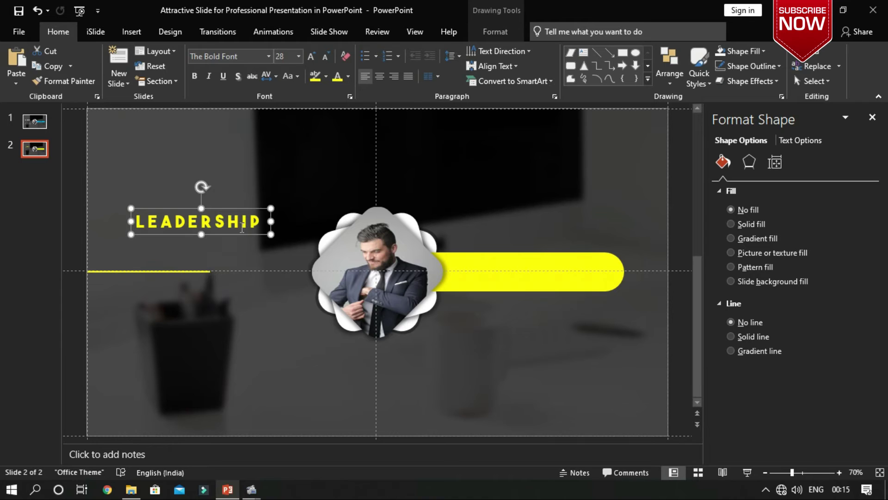
pyautogui.click(380, 76)
pyautogui.moveTo(221, 209); pyautogui.dragTo(217, 291)
pyautogui.hotkey('ctrl', 'd')
# Set the copy's font to Work Sans at size 20
pyautogui.click(237, 57)
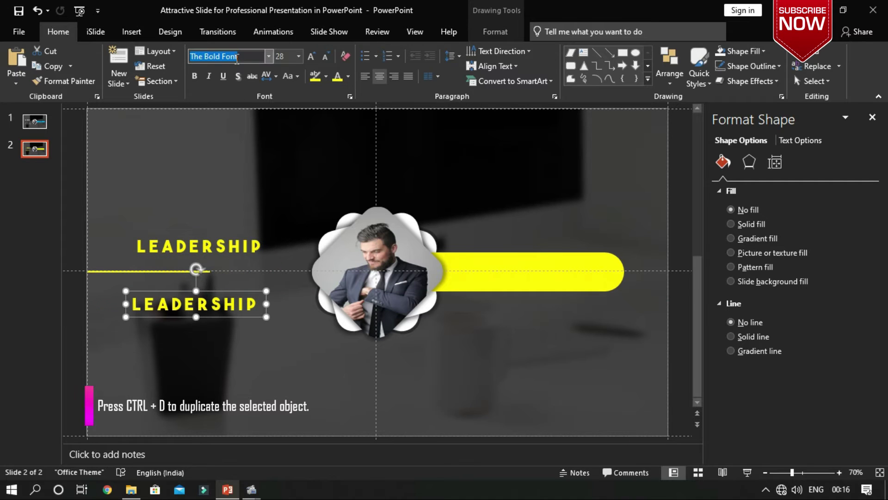
pyautogui.write('Work Sans')
pyautogui.press('Return')
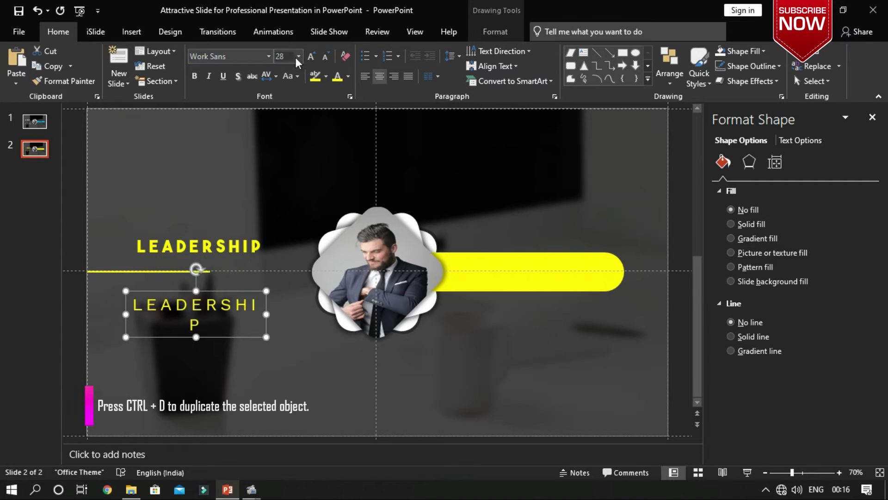
pyautogui.click(326, 57)
pyautogui.click(326, 57)
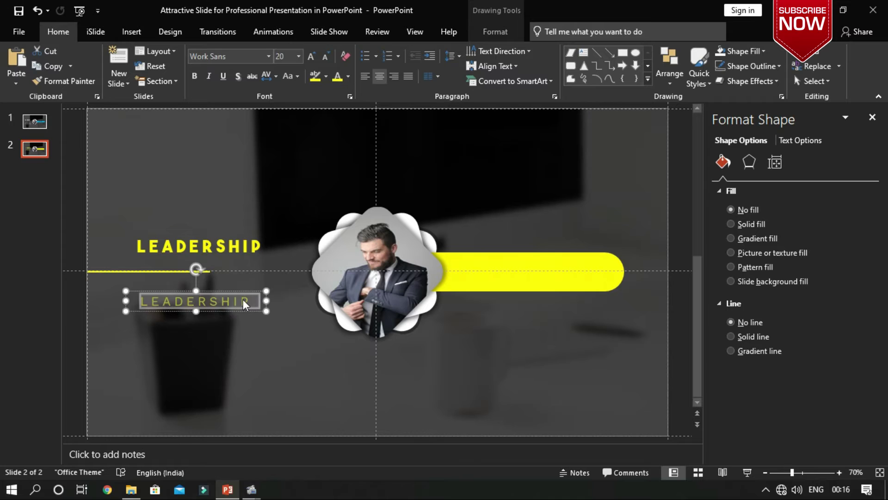
# Generate a Lorem ipsum paragraph with =m(), sized 11 pt and justified
pyautogui.write('=')
pyautogui.write('m()')
pyautogui.press('Return')
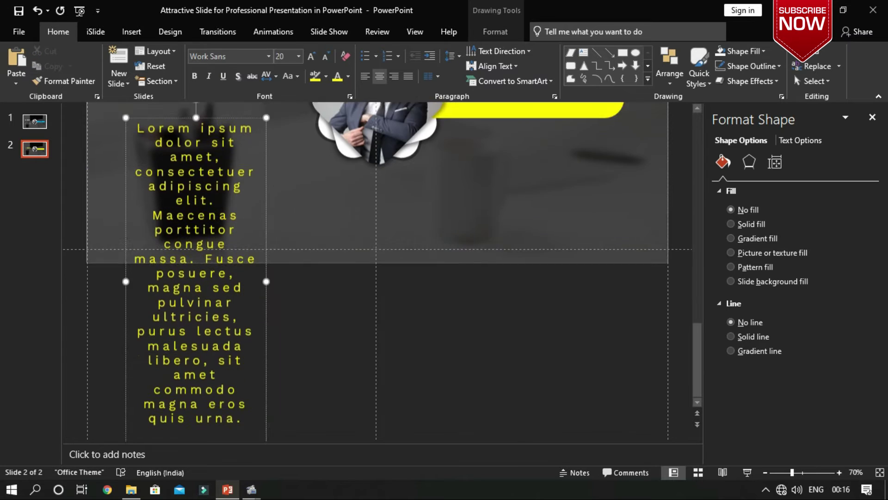
pyautogui.scroll(1, 244, 275)
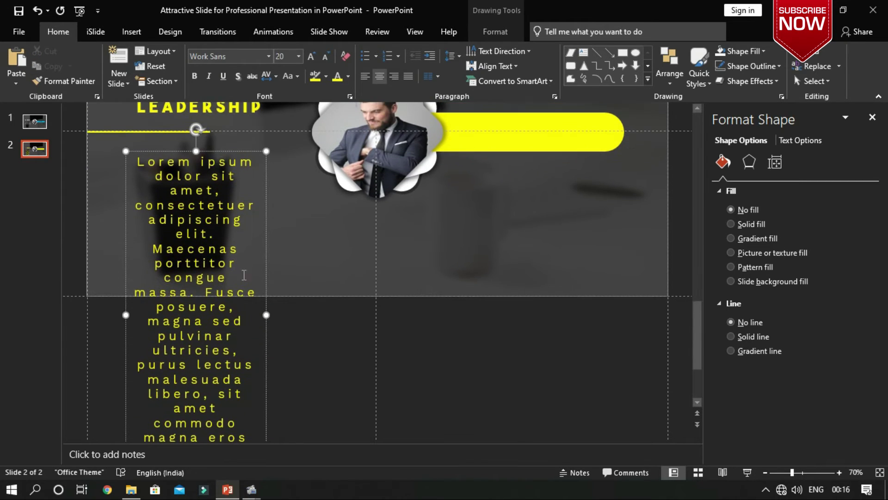
pyautogui.click(327, 57)
pyautogui.click(327, 57)
pyautogui.click(326, 57)
pyautogui.click(326, 58)
pyautogui.click(327, 57)
pyautogui.click(408, 76)
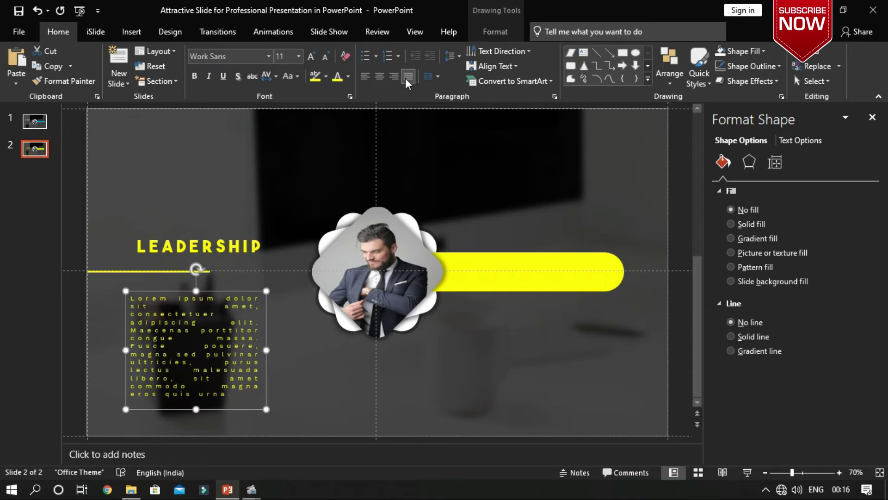
# Leave the paragraph non-bold and widen its text box
pyautogui.hotkey('ctrl', 'b')
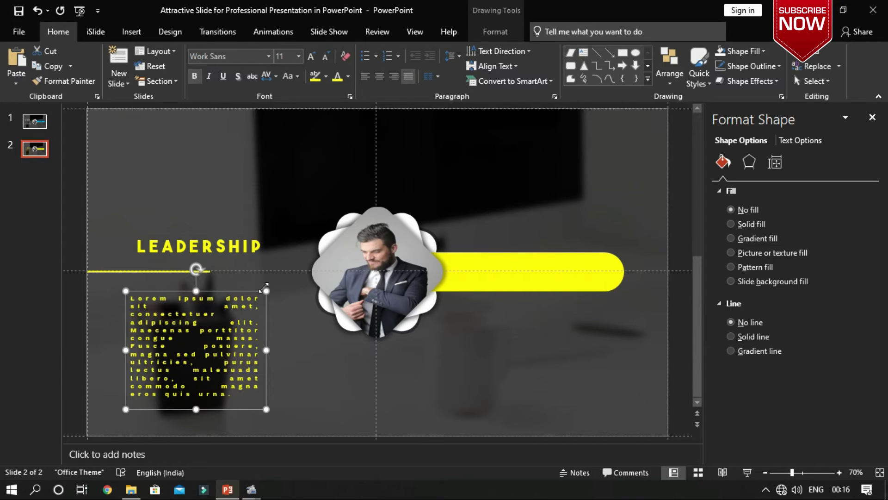
pyautogui.click(199, 78)
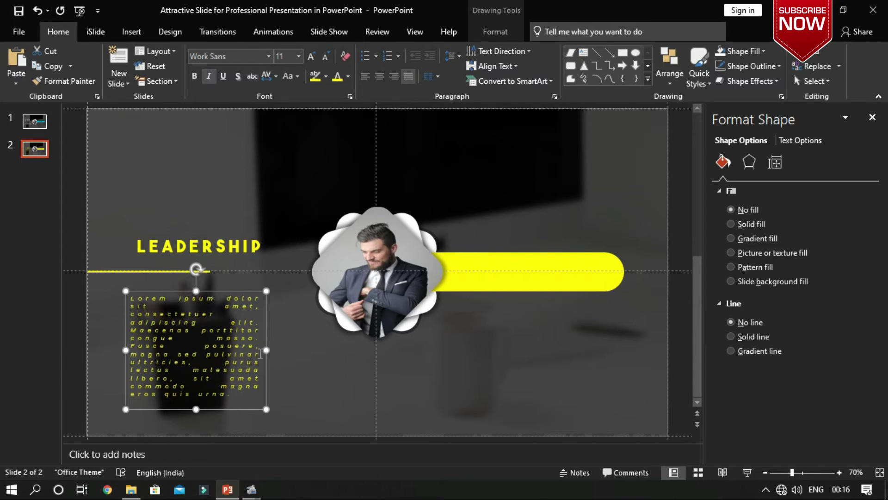
pyautogui.moveTo(266, 350); pyautogui.dragTo(305, 350)
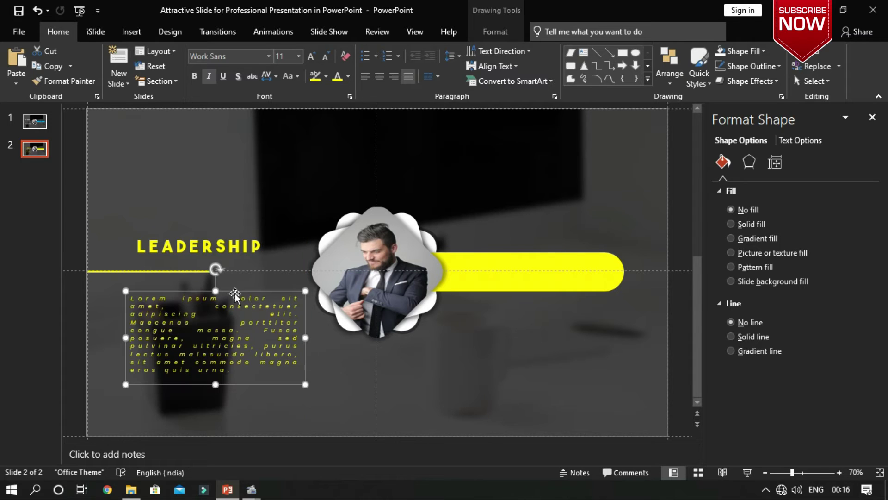
pyautogui.click(68, 134)
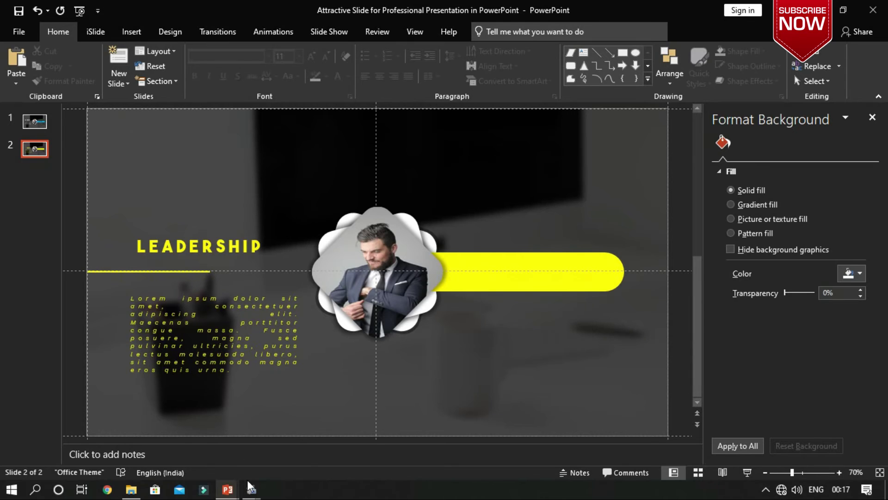
# Copy the people icon from the ICONS presentation and paste it onto the slide
pyautogui.click(303, 432)
pyautogui.click(313, 264)
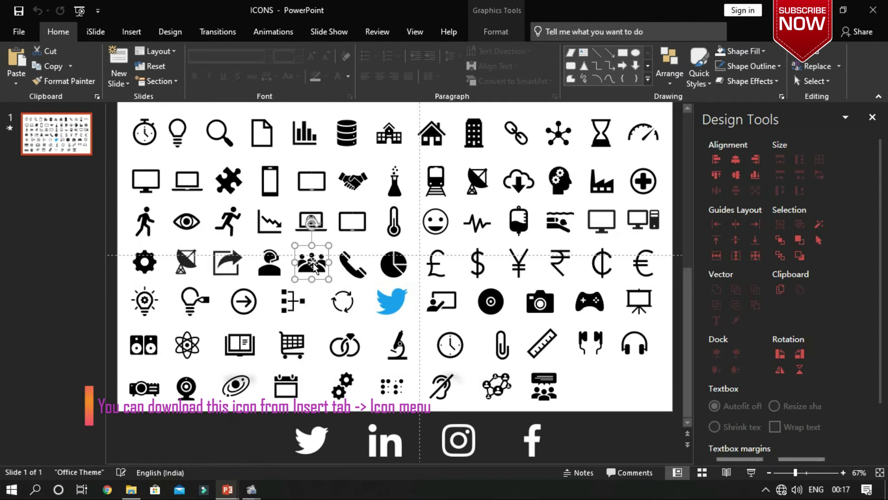
pyautogui.rightClick(313, 266)
pyautogui.click(345, 39)
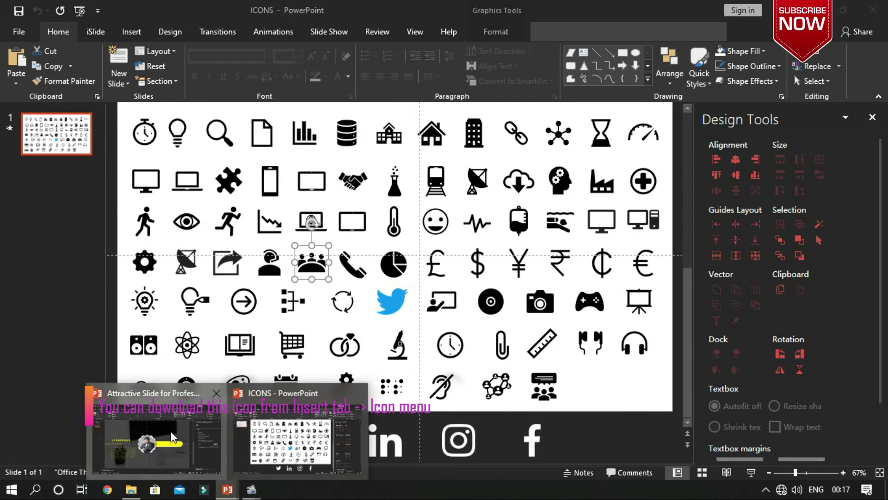
pyautogui.click(171, 437)
pyautogui.hotkey('ctrl', 'v')
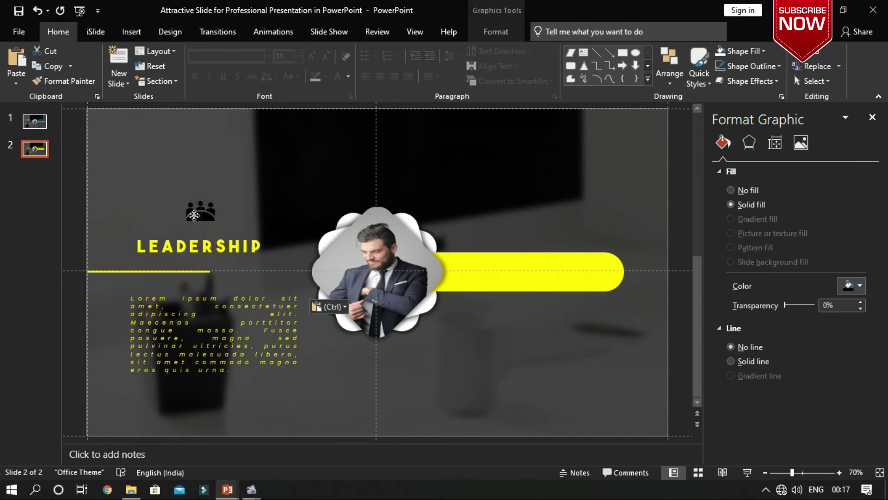
# Set the icon height to 3 cm and place it above the LEADERSHIP heading
pyautogui.click(193, 214)
pyautogui.click(495, 32)
pyautogui.click(768, 56)
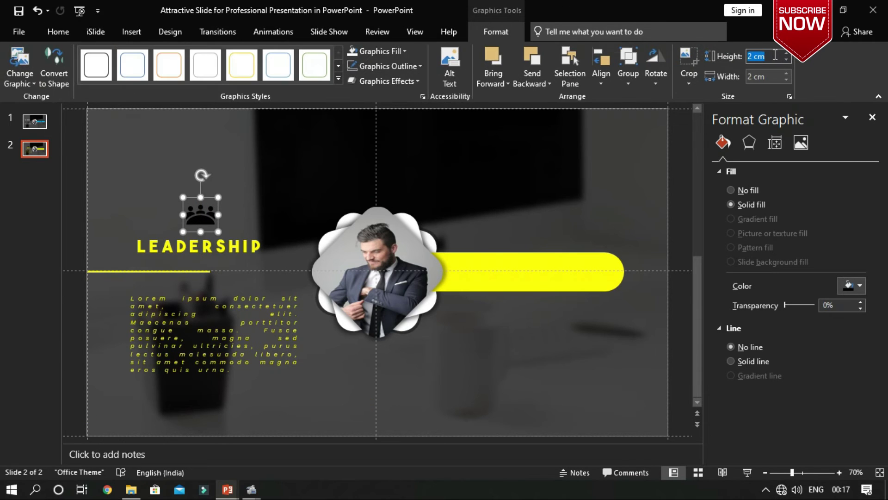
pyautogui.write('3')
pyautogui.press('Return')
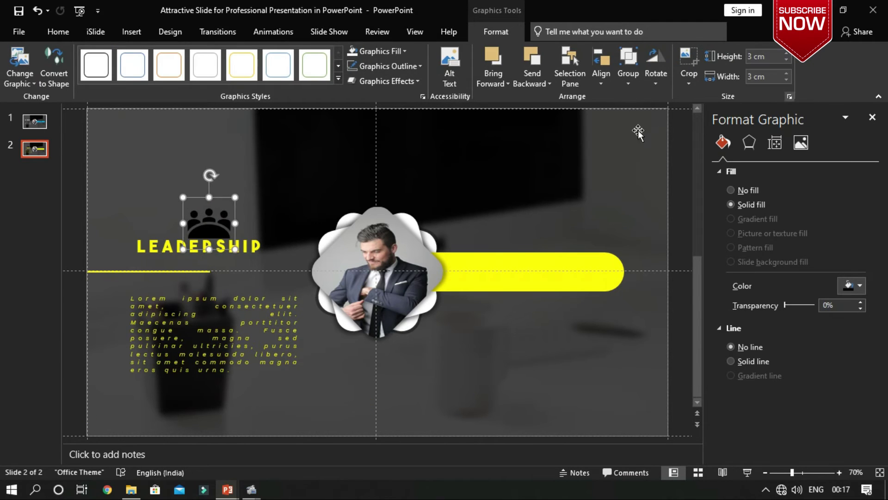
pyautogui.moveTo(208, 229); pyautogui.dragTo(199, 214)
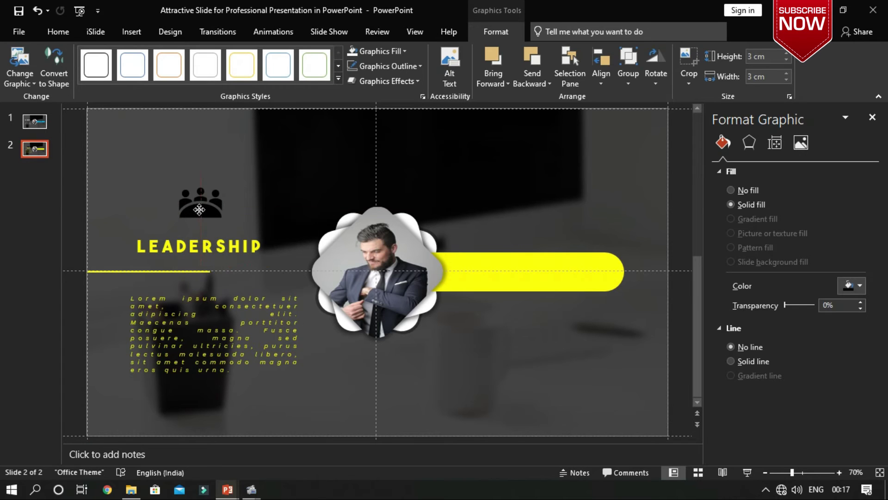
# Fill the people icon yellow, then select the LEADERSHIP heading
pyautogui.click(57, 31)
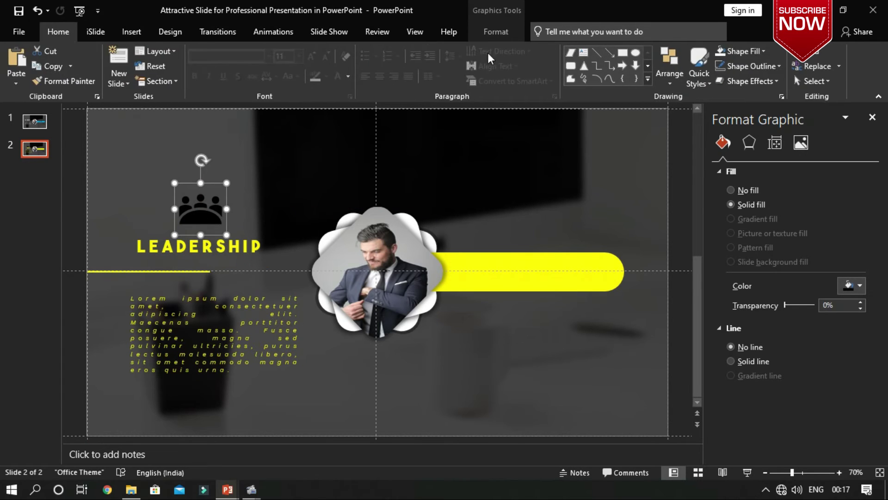
pyautogui.click(496, 32)
pyautogui.click(399, 49)
pyautogui.click(376, 155)
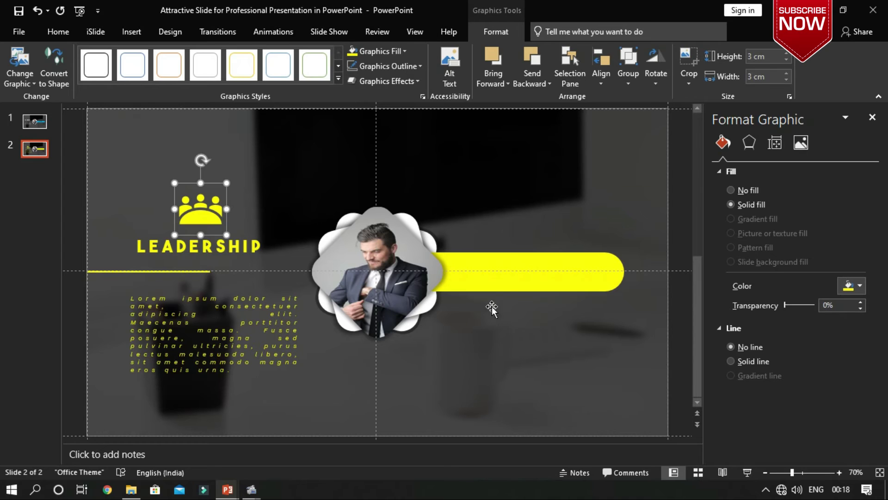
pyautogui.click(509, 277)
pyautogui.click(183, 243)
# Duplicate the heading and centre the copy vertically on the yellow bar
pyautogui.hotkey('ctrl', 'd')
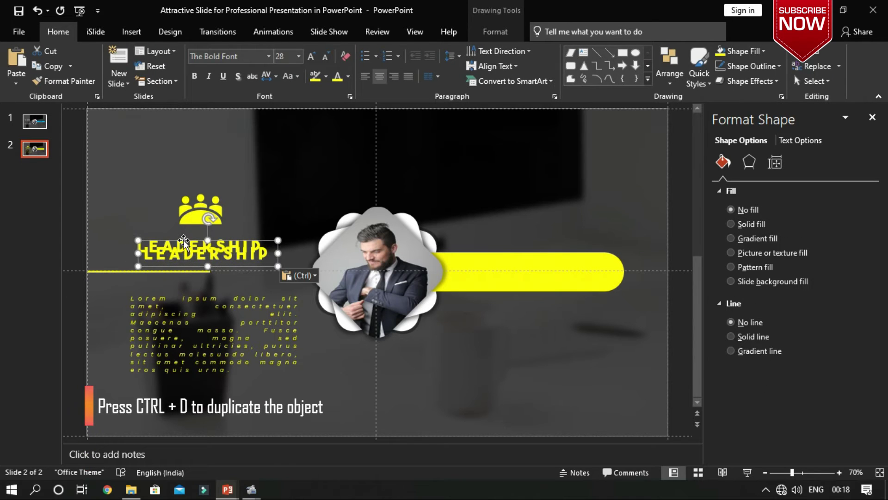
pyautogui.moveTo(184, 240); pyautogui.dragTo(511, 262)
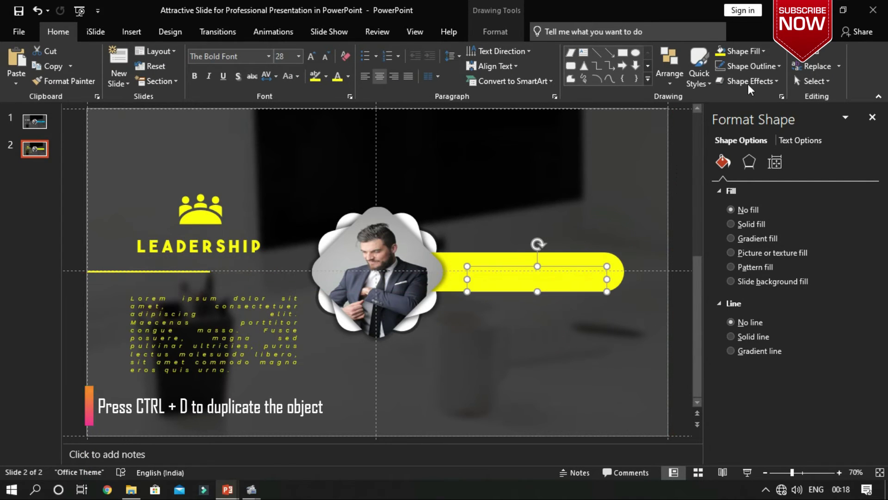
pyautogui.click(670, 78)
pyautogui.moveTo(687, 251)
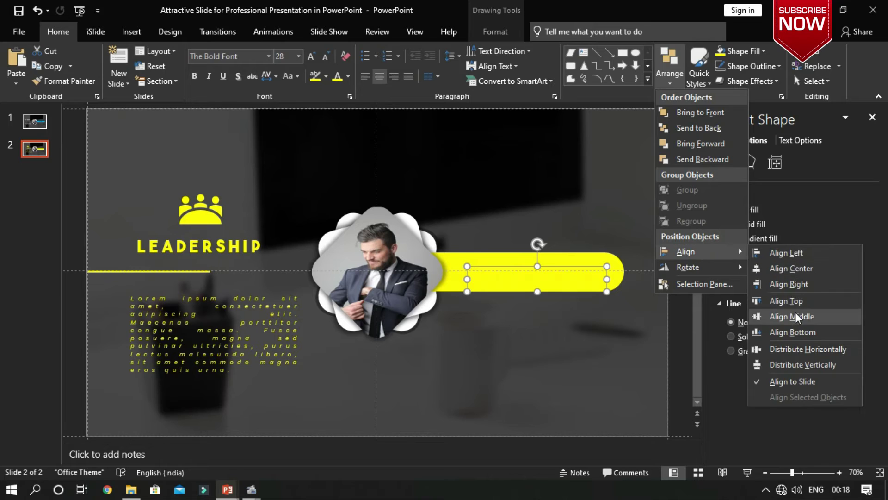
pyautogui.click(792, 316)
pyautogui.moveTo(563, 259); pyautogui.dragTo(554, 260)
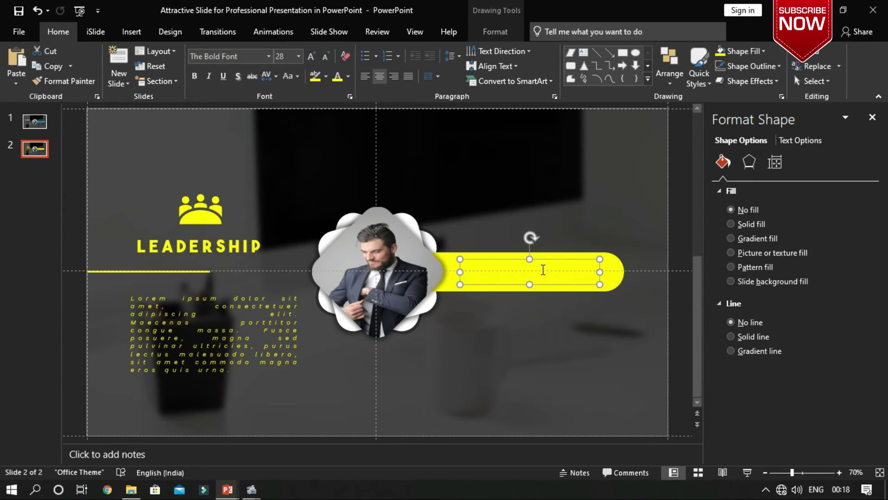
# Make the copy's text dark and replace it with YOUR NAME
pyautogui.hotkey('ctrl', 'a')
pyautogui.click(348, 77)
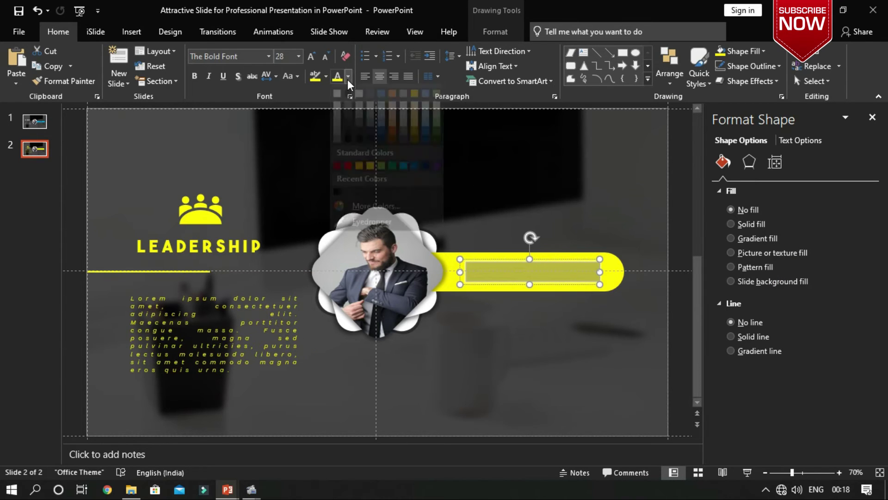
pyautogui.click(349, 104)
pyautogui.write('Y')
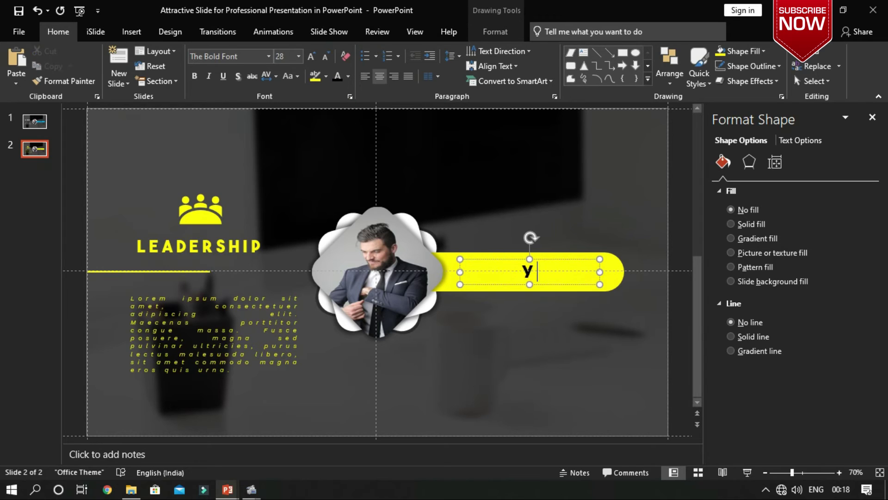
pyautogui.write('OUR NAME')
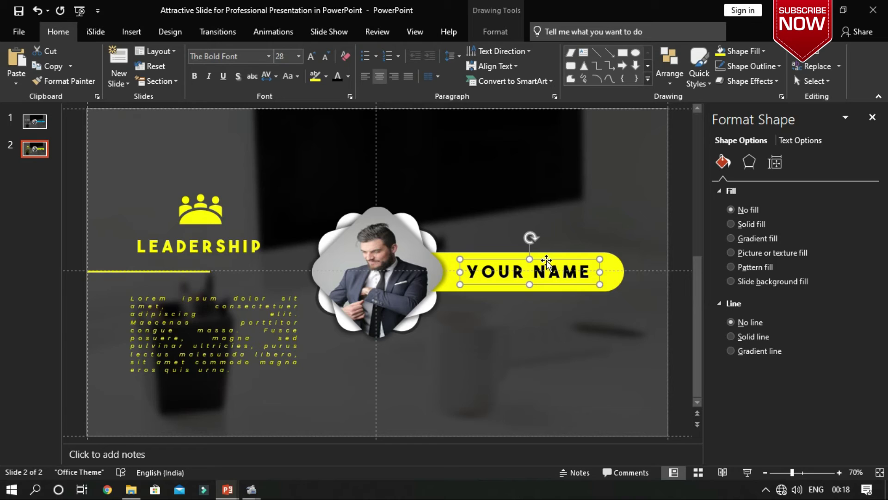
# Nudge the people icon, LEADERSHIP heading and Lorem ipsum paragraph slightly upward
pyautogui.click(216, 222)
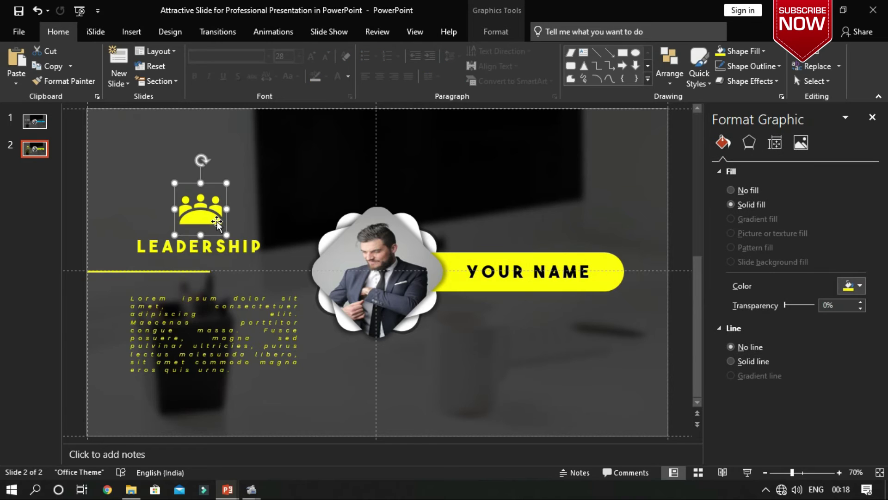
pyautogui.press('Up')
pyautogui.press('Up')
pyautogui.press('Up')
pyautogui.press('Up')
pyautogui.click(215, 239)
pyautogui.press('Up')
pyautogui.press('Up')
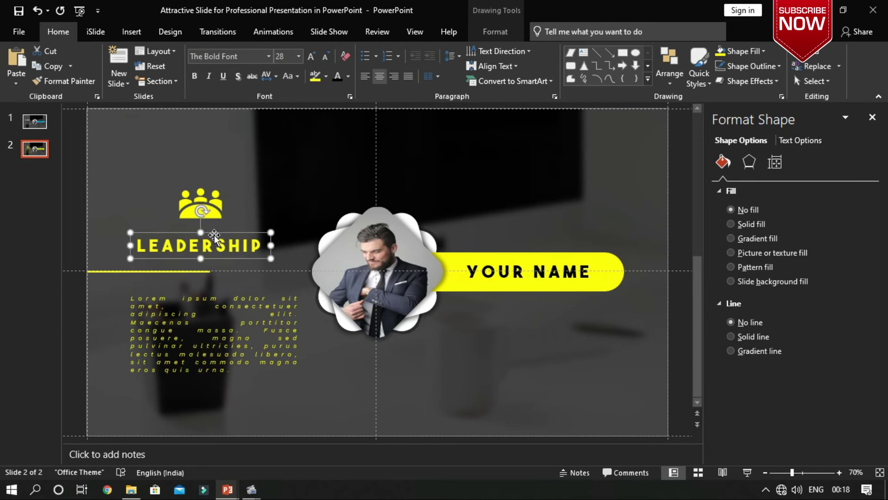
pyautogui.press('Up')
pyautogui.click(203, 315)
pyautogui.press('Up')
pyautogui.press('Up')
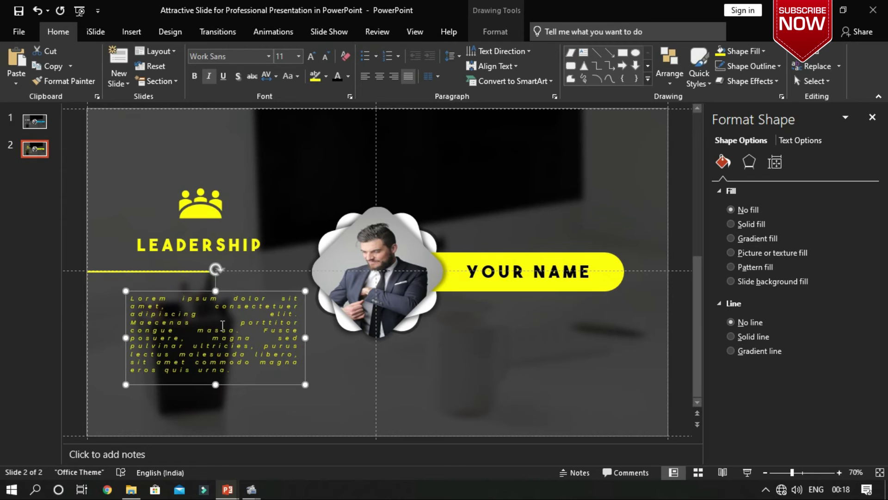
# Draw an oval near the bottom-right corner and shrink it to about 1 cm
pyautogui.click(122, 31)
pyautogui.click(223, 79)
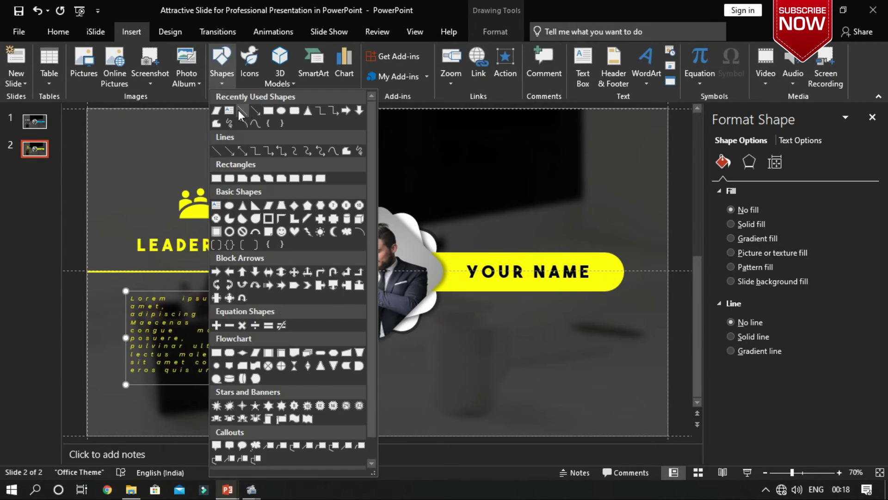
pyautogui.click(238, 110)
pyautogui.moveTo(536, 365)
pyautogui.mouseDown()
pyautogui.moveTo(550, 380)
pyautogui.moveTo(642, 408)
pyautogui.mouseUp()
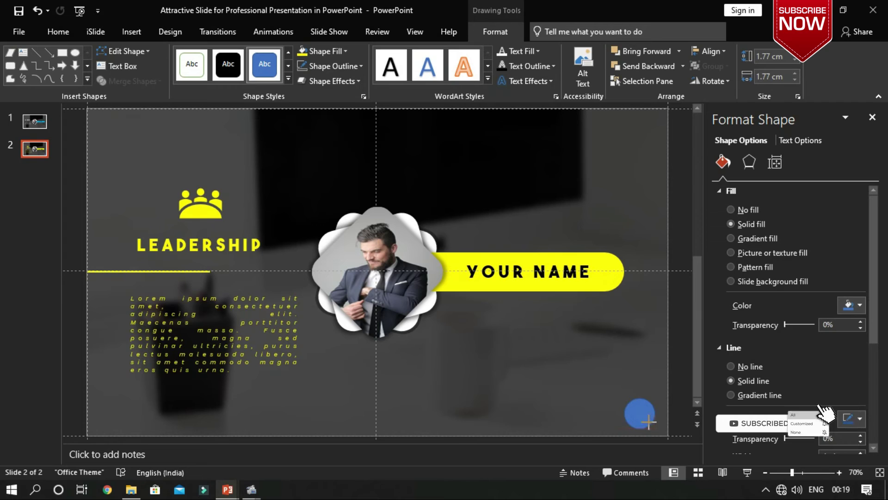
pyautogui.moveTo(654, 428); pyautogui.dragTo(649, 422)
# Fill the circle yellow and remove its outline
pyautogui.click(853, 305)
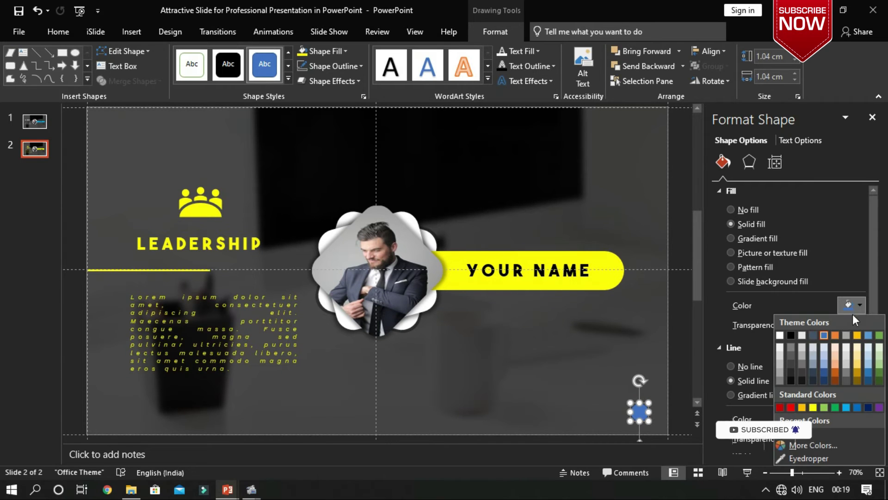
pyautogui.click(813, 407)
pyautogui.click(849, 418)
pyautogui.click(849, 420)
pyautogui.click(743, 364)
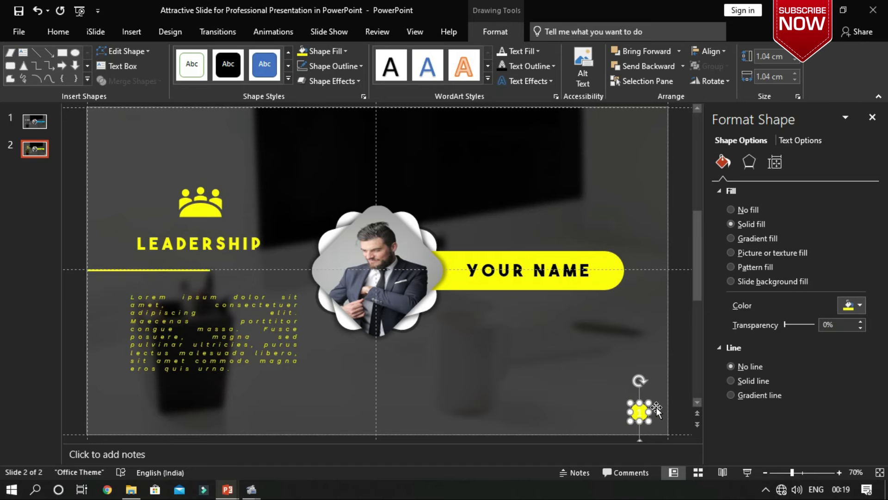
# Make the YOUR NAME text black and save the presentation
pyautogui.click(536, 50)
pyautogui.click(512, 79)
pyautogui.click(670, 320)
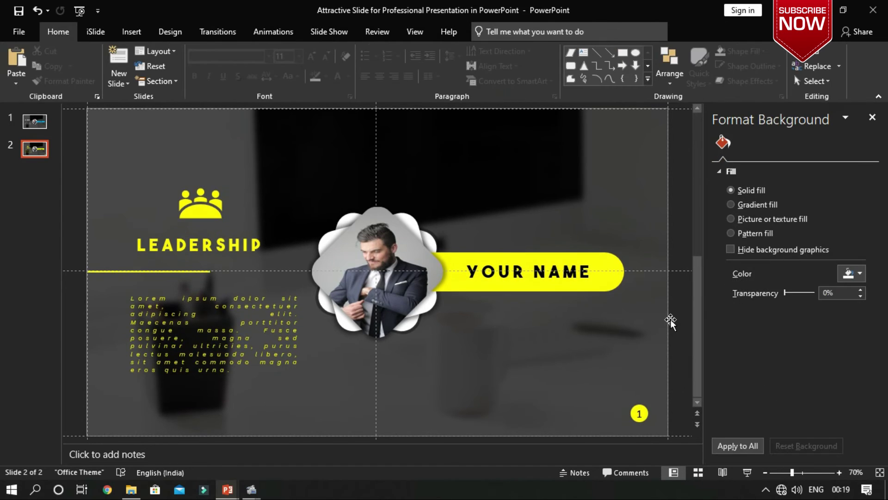
pyautogui.hotkey('ctrl', 's')
# Copy and paste the yellow bar, aligning the copy to the slide's vertical middle
pyautogui.click(547, 258)
pyautogui.rightClick(547, 258)
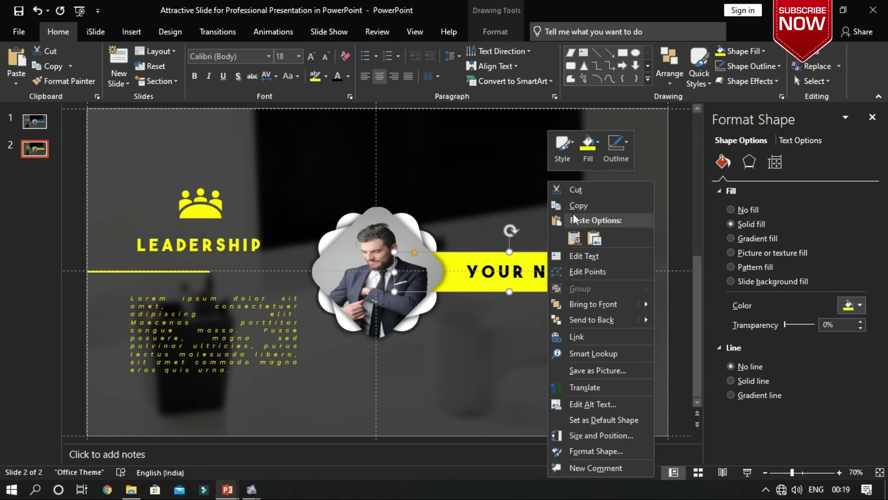
pyautogui.click(575, 204)
pyautogui.rightClick(546, 254)
pyautogui.click(572, 238)
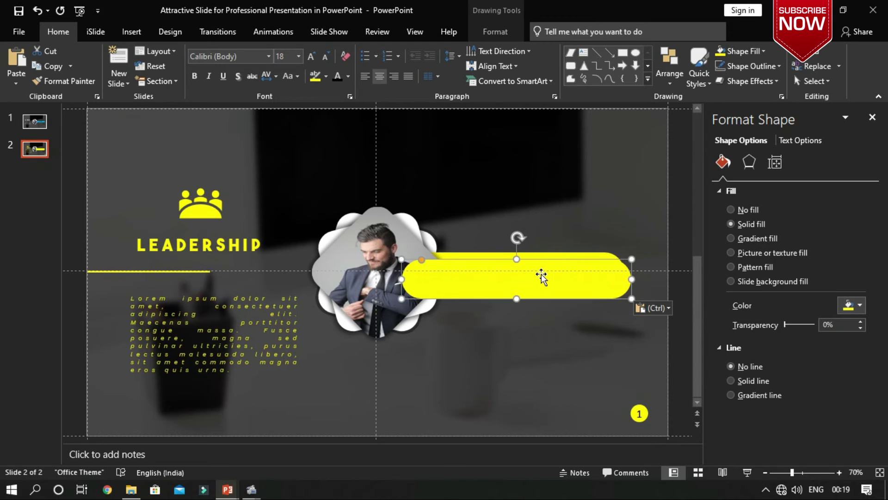
pyautogui.click(670, 84)
pyautogui.moveTo(687, 251)
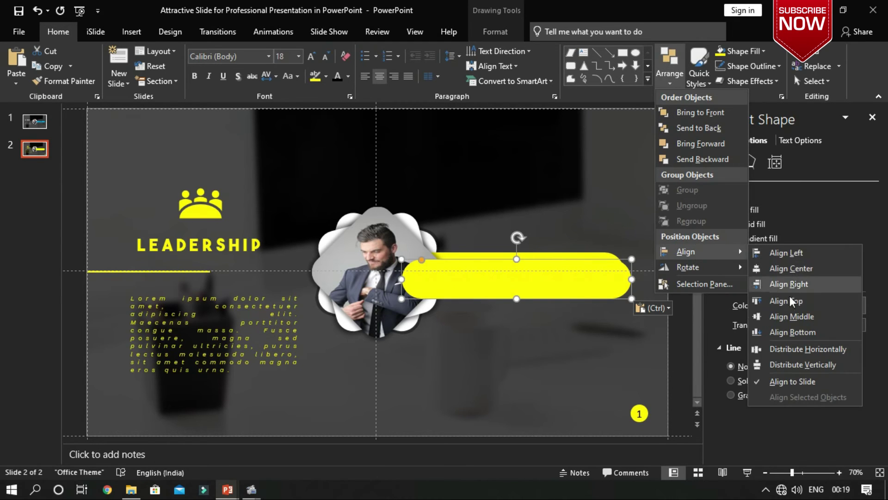
pyautogui.click(795, 316)
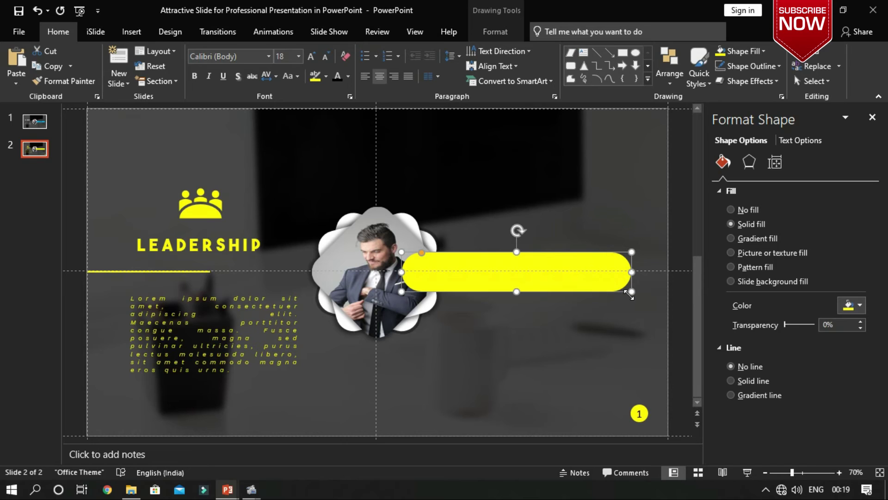
# Enlarge the copied bar evenly in height and width and send it behind the YOUR NAME text
pyautogui.moveTo(629, 293); pyautogui.dragTo(634, 294)
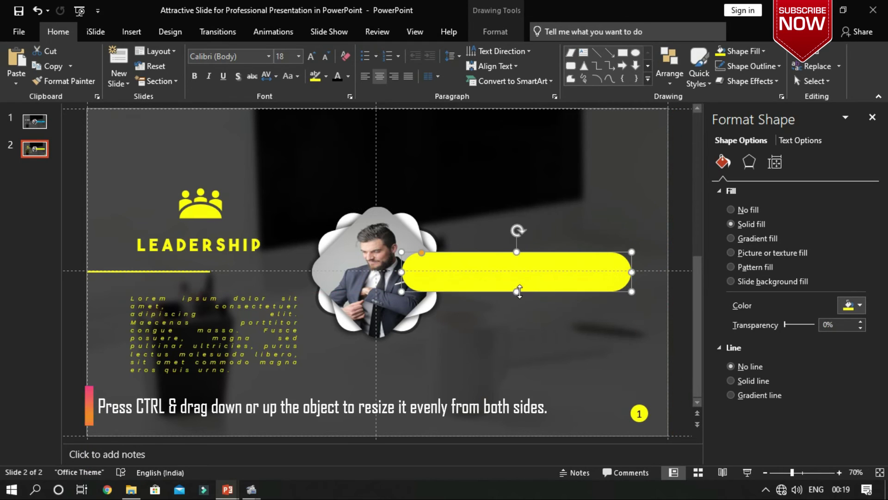
pyautogui.moveTo(519, 293); pyautogui.dragTo(520, 298)
pyautogui.moveTo(631, 272); pyautogui.dragTo(637, 272)
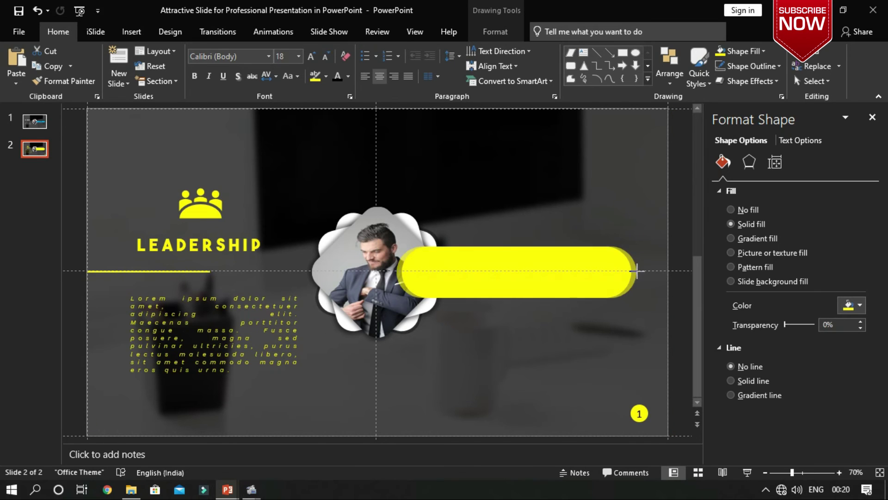
pyautogui.rightClick(579, 278)
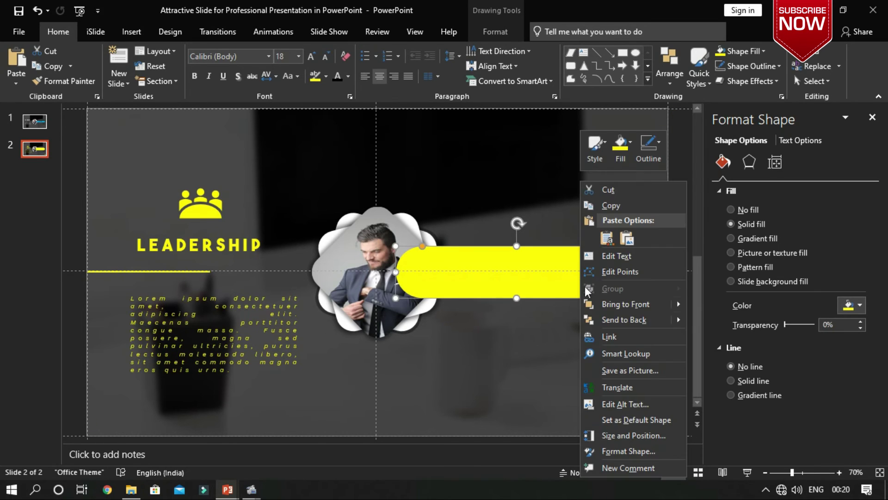
pyautogui.moveTo(624, 320)
pyautogui.click(694, 335)
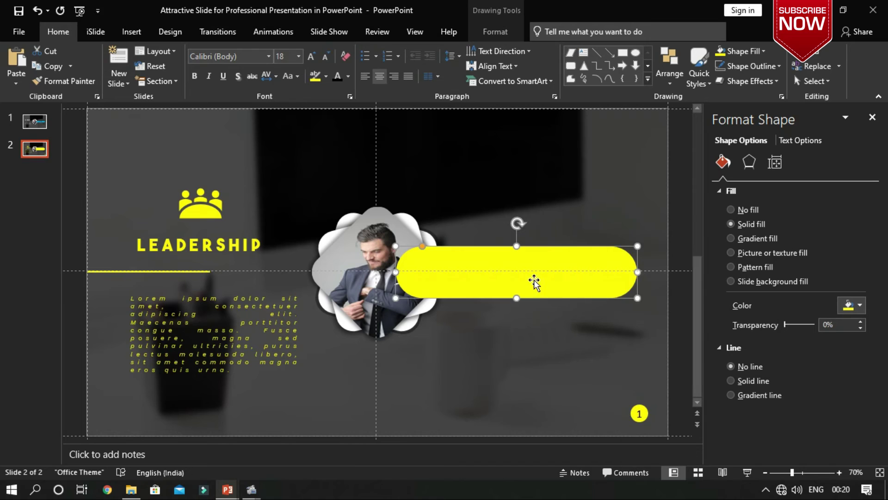
pyautogui.rightClick(532, 279)
pyautogui.click(665, 320)
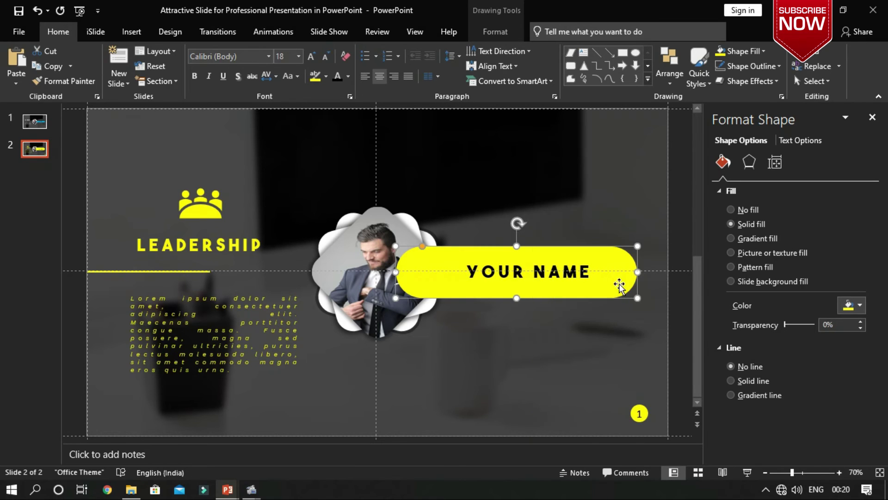
# Send the bar further backward, behind the photo badge
pyautogui.rightClick(620, 286)
pyautogui.click(740, 320)
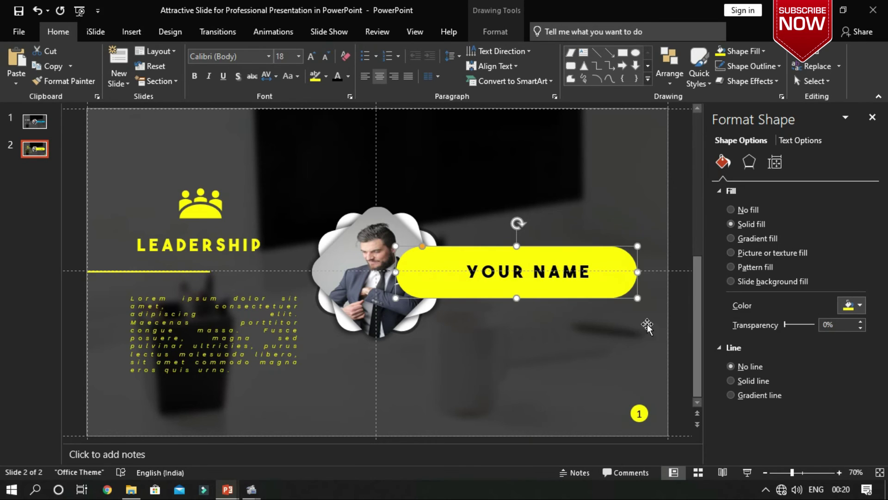
pyautogui.rightClick(618, 259)
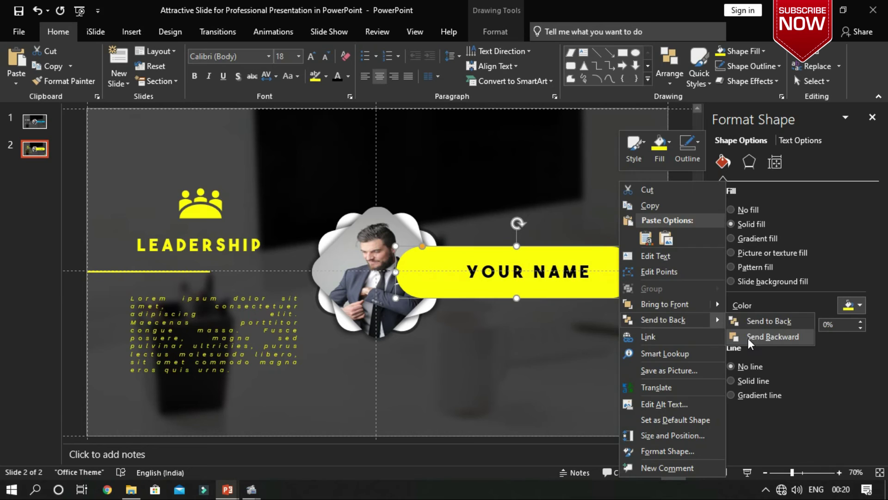
pyautogui.click(787, 336)
pyautogui.press('F4')
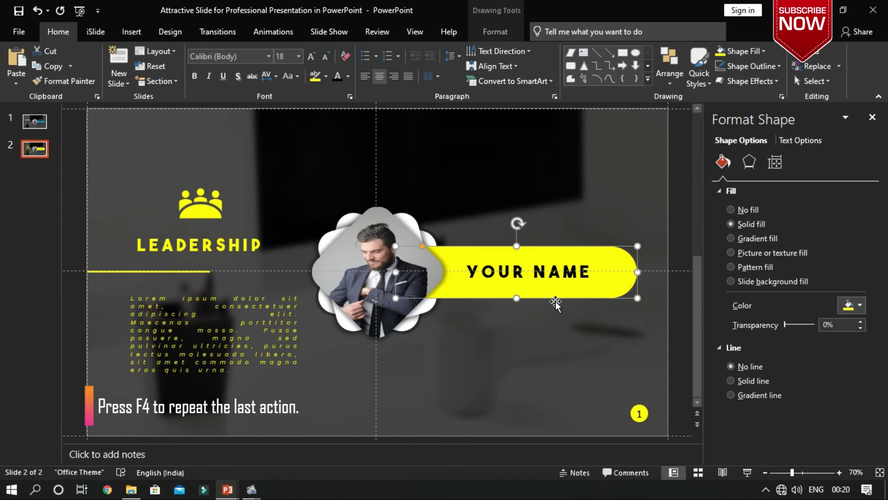
pyautogui.press('F4')
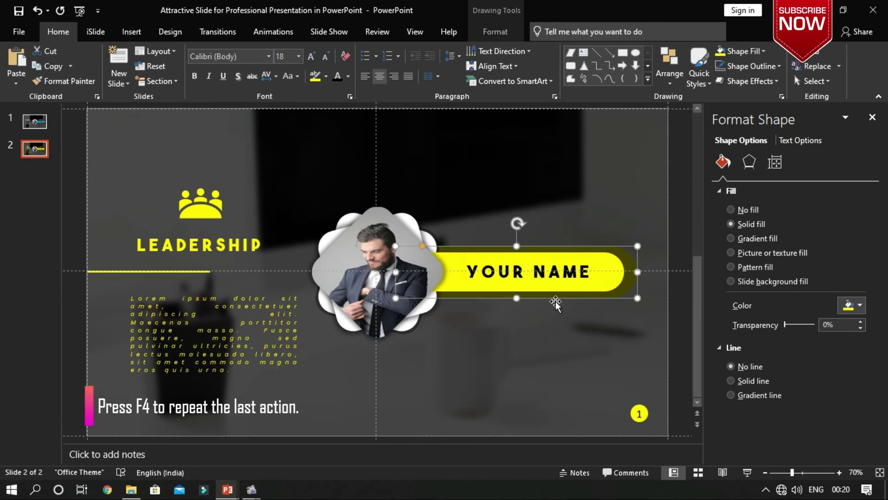
# Undo the last change, then give the outer bar no fill and a solid yellow outline
pyautogui.hotkey('ctrl', 'z')
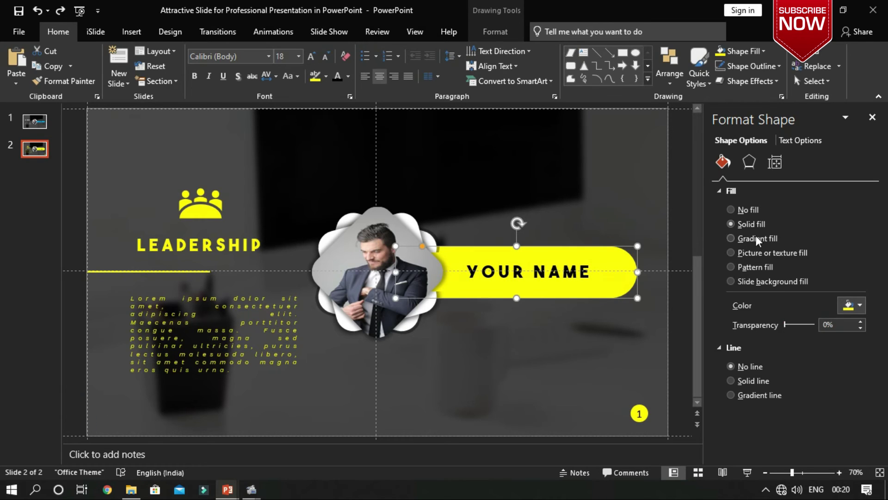
pyautogui.click(748, 210)
pyautogui.click(759, 335)
pyautogui.click(860, 377)
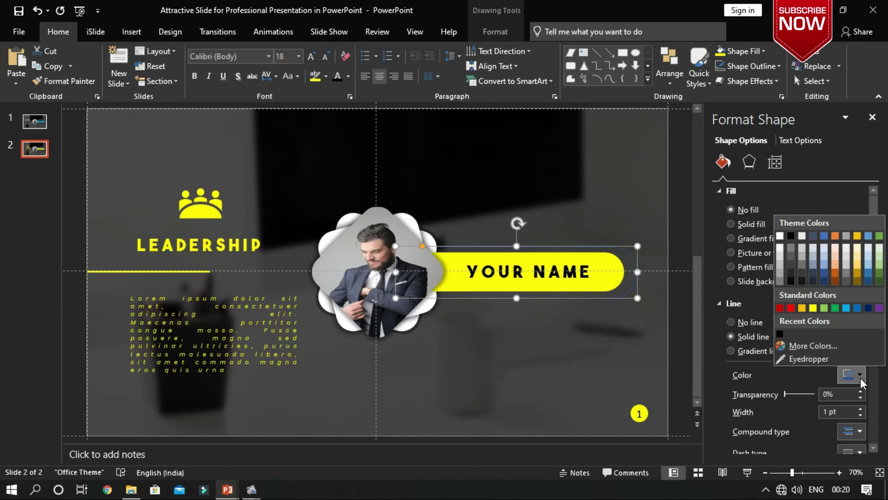
pyautogui.click(812, 307)
pyautogui.click(645, 320)
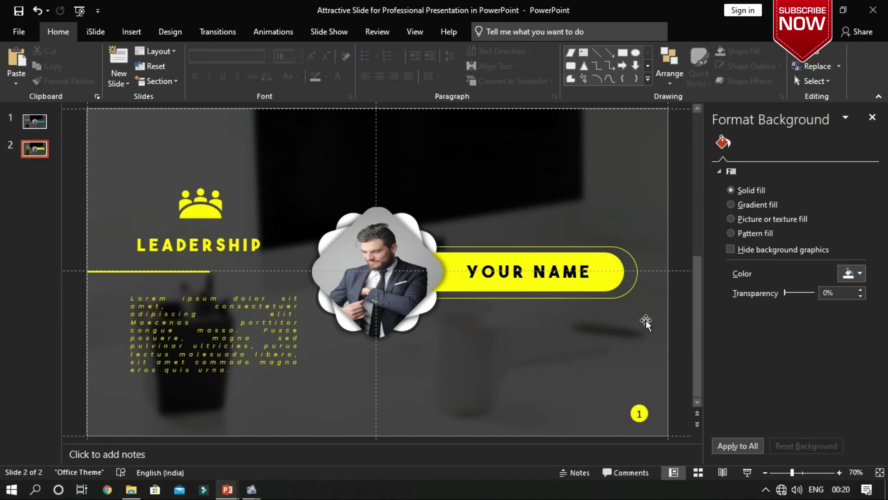
# Nudge the outlined frame slightly to the left
pyautogui.click(580, 243)
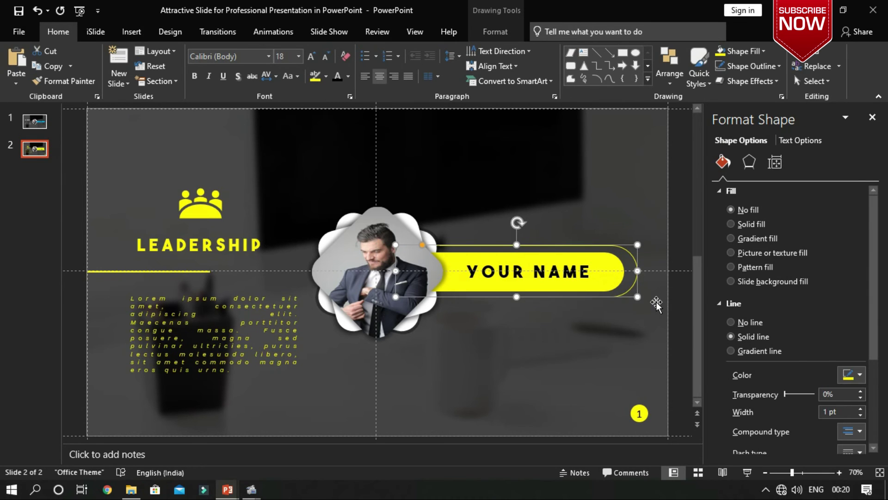
pyautogui.hotkey('ctrl', 'Left')
pyautogui.hotkey('ctrl', 'Left')
pyautogui.hotkey('ctrl', 'Left')
pyautogui.hotkey('ctrl', 'Left')
pyautogui.hotkey('ctrl', 'Left')
pyautogui.hotkey('ctrl', 'Left')
pyautogui.hotkey('ctrl', 'Left')
pyautogui.hotkey('ctrl', 'Left')
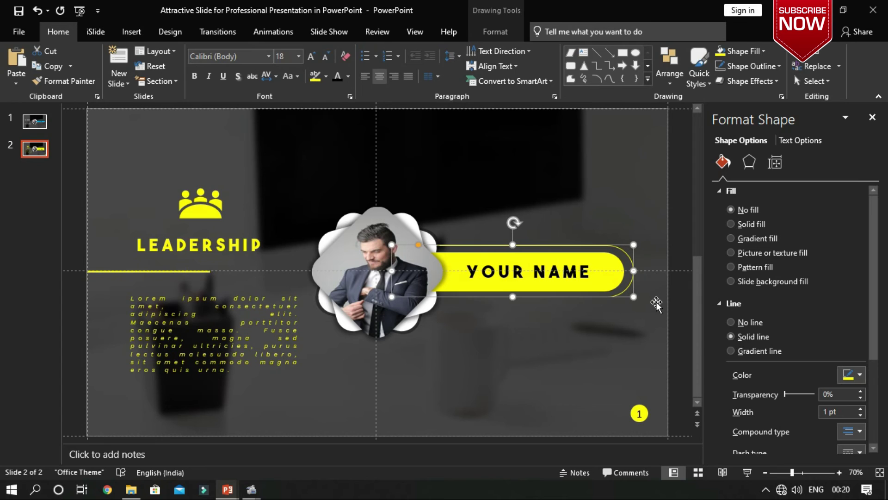
pyautogui.hotkey('ctrl', 'Left')
pyautogui.click(676, 300)
# Make the frame's outline dashed with round caps
pyautogui.click(636, 268)
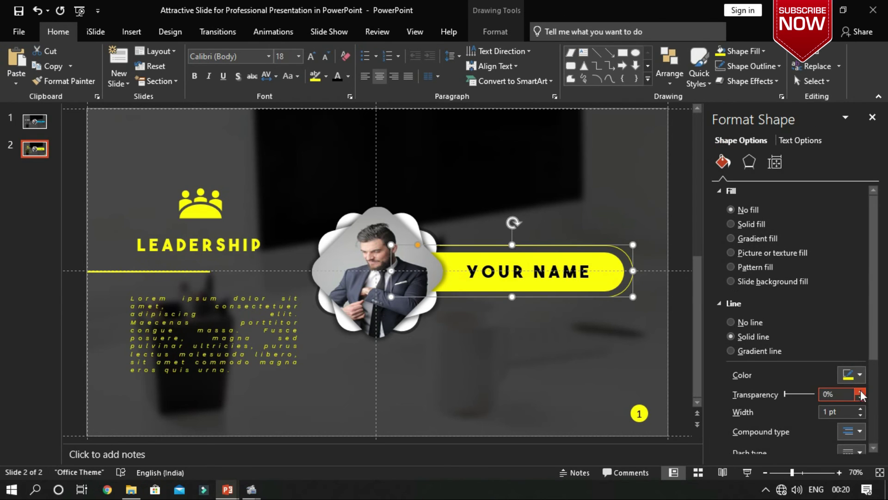
pyautogui.scroll(-3, 873, 373)
pyautogui.click(860, 341)
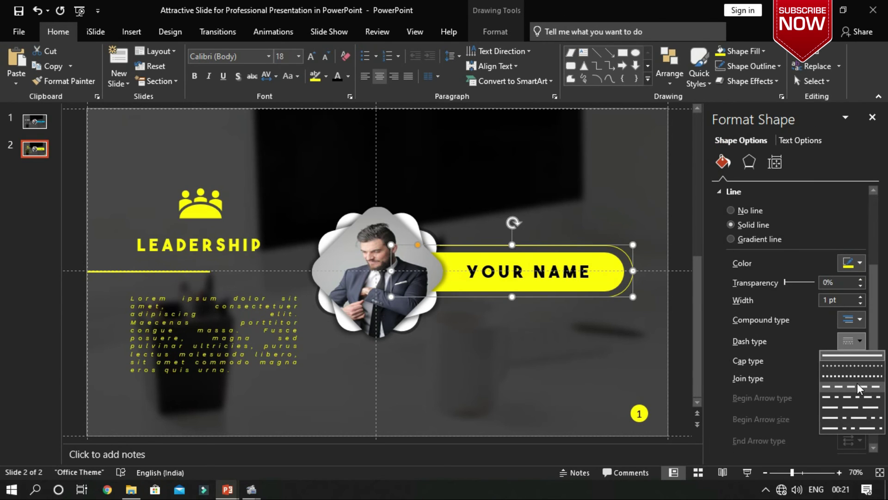
pyautogui.click(856, 383)
pyautogui.click(859, 360)
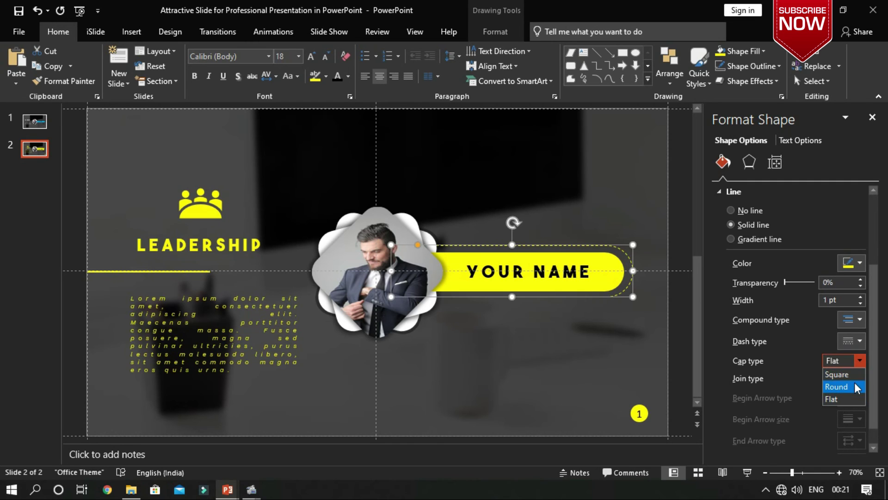
pyautogui.click(856, 385)
pyautogui.click(859, 378)
pyautogui.click(849, 367)
# Try other dash patterns on the frame outline, then save the presentation
pyautogui.click(860, 341)
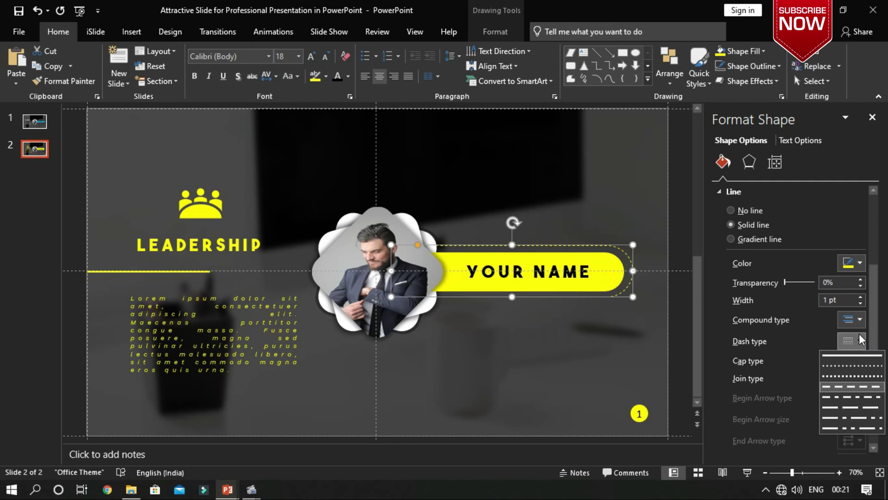
pyautogui.click(855, 380)
pyautogui.click(860, 341)
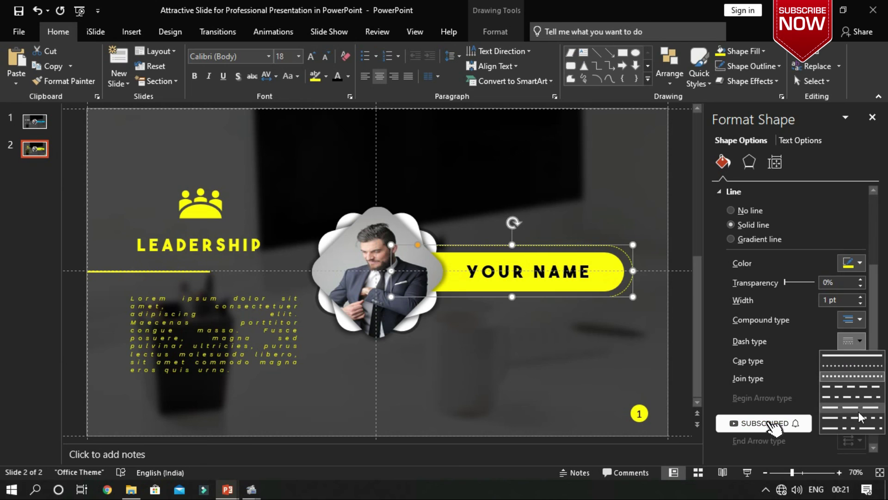
pyautogui.click(858, 412)
pyautogui.click(859, 360)
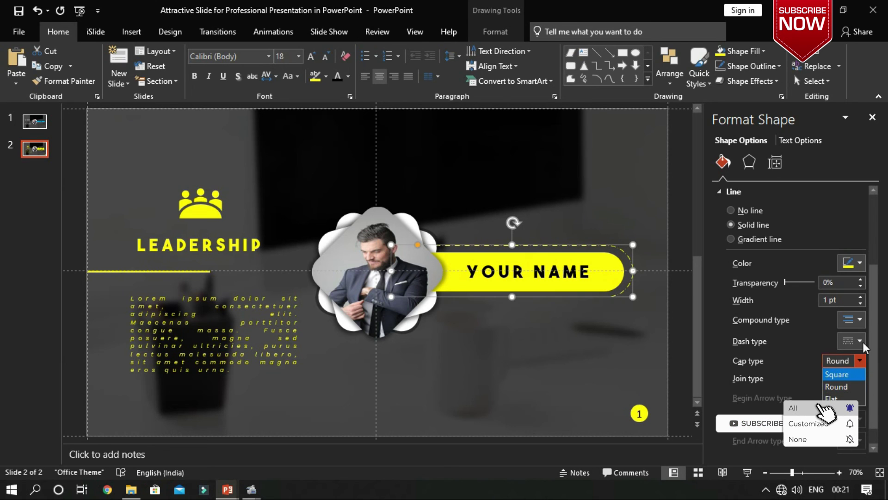
pyautogui.click(859, 341)
pyautogui.click(858, 428)
pyautogui.click(679, 324)
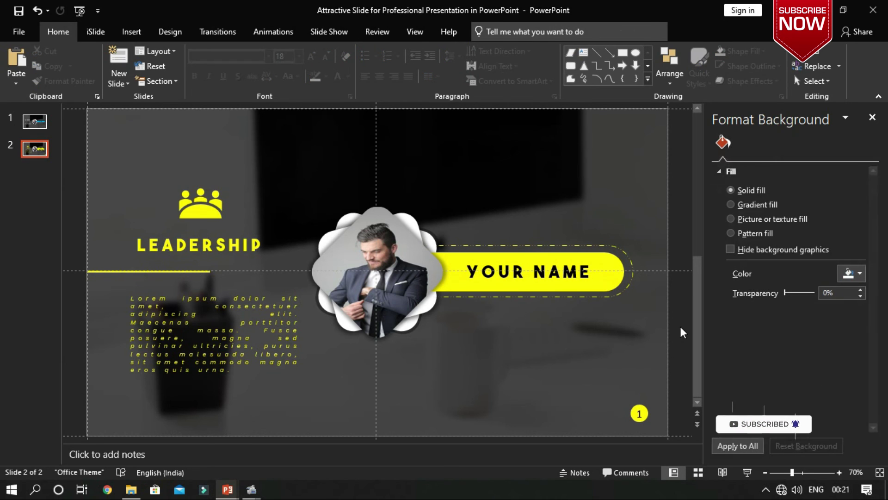
pyautogui.hotkey('ctrl', 's')
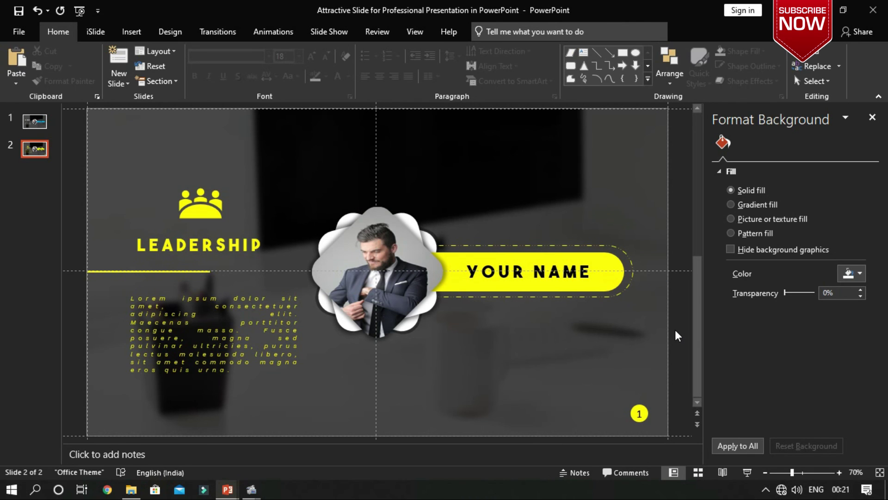
# Replace YOUR NAME with SLIDE MASTER, widen the box to one line, and save
pyautogui.click(512, 269)
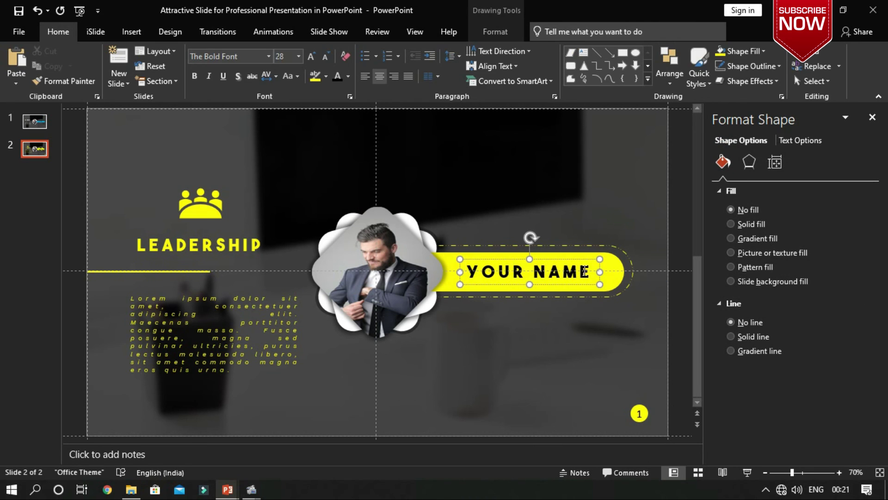
pyautogui.tripleClick(585, 270)
pyautogui.write('SLIDE MAS')
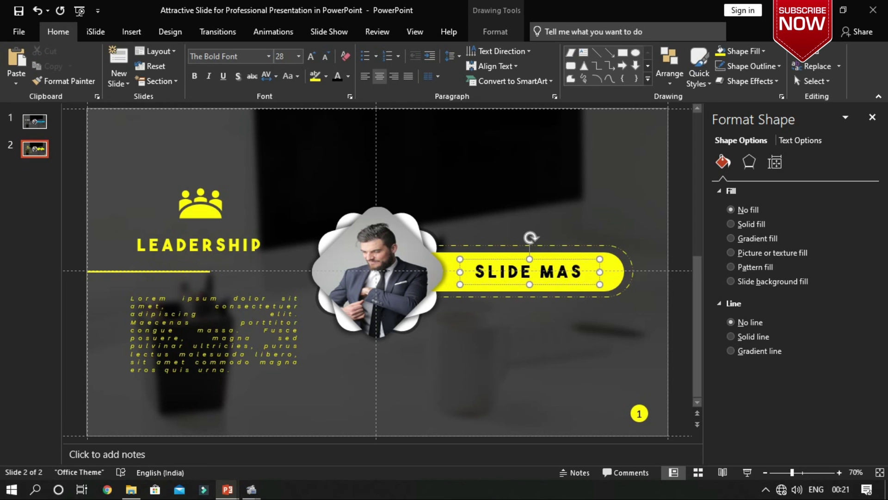
pyautogui.write('TER')
pyautogui.moveTo(606, 279); pyautogui.dragTo(616, 280)
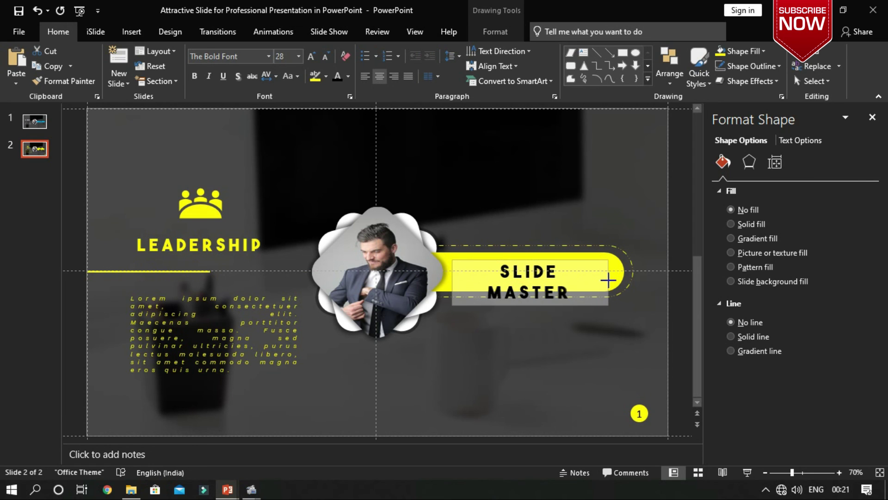
pyautogui.click(683, 314)
pyautogui.hotkey('ctrl', 's')
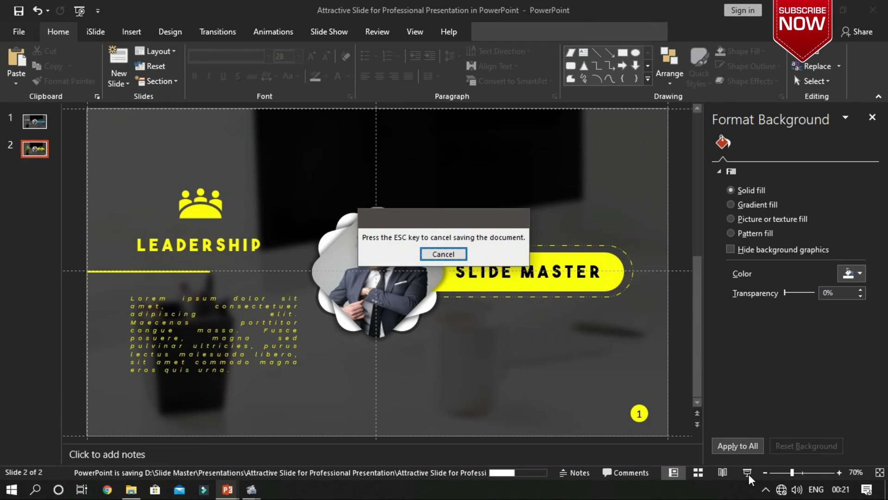
# Present slide 2 full-screen from the status-bar Slide Show button
pyautogui.click(747, 472)
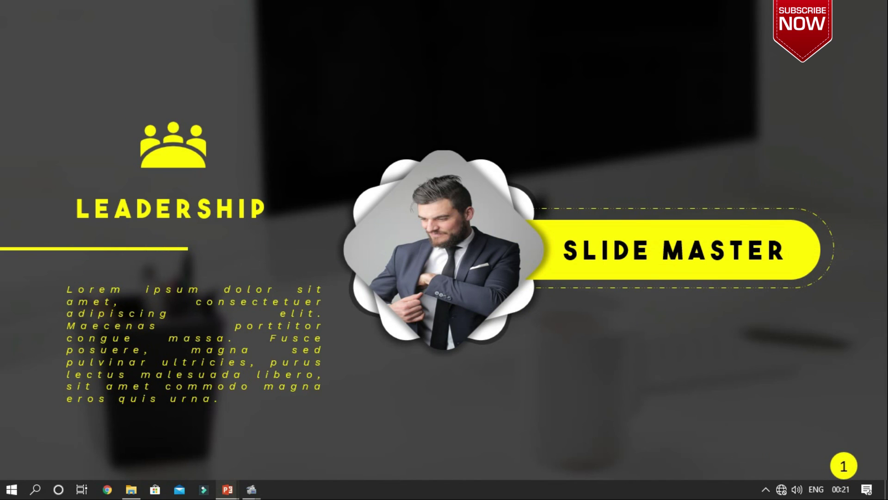